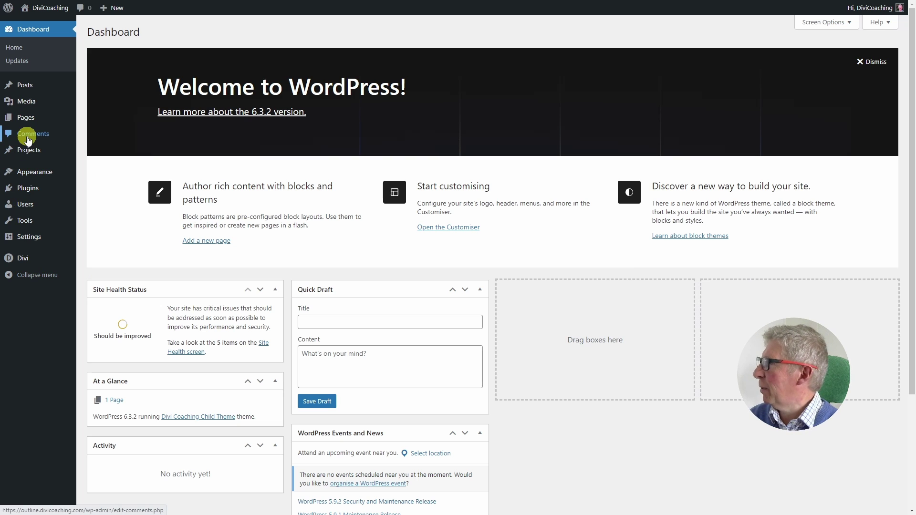
Start building HomePage from scratch with Divi and insert a single-column row.
mouse_move(22, 118)
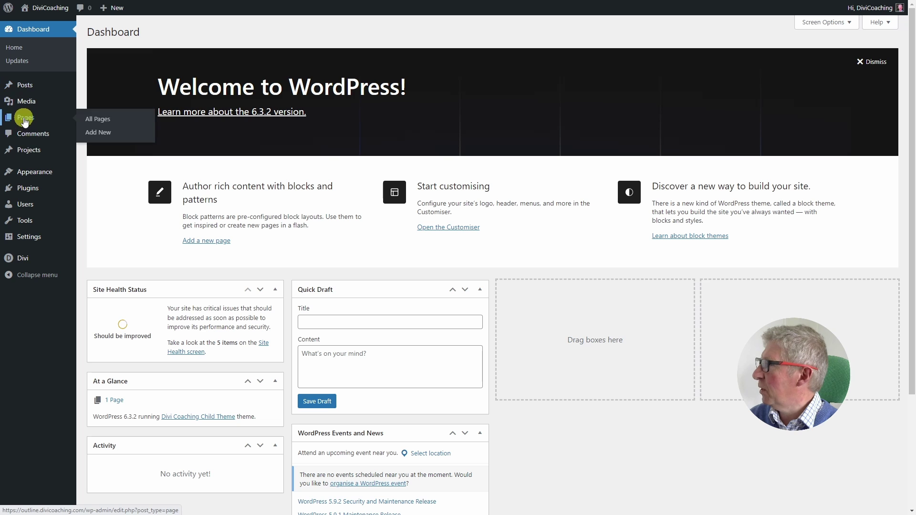
left_click(107, 123)
left_click(212, 117)
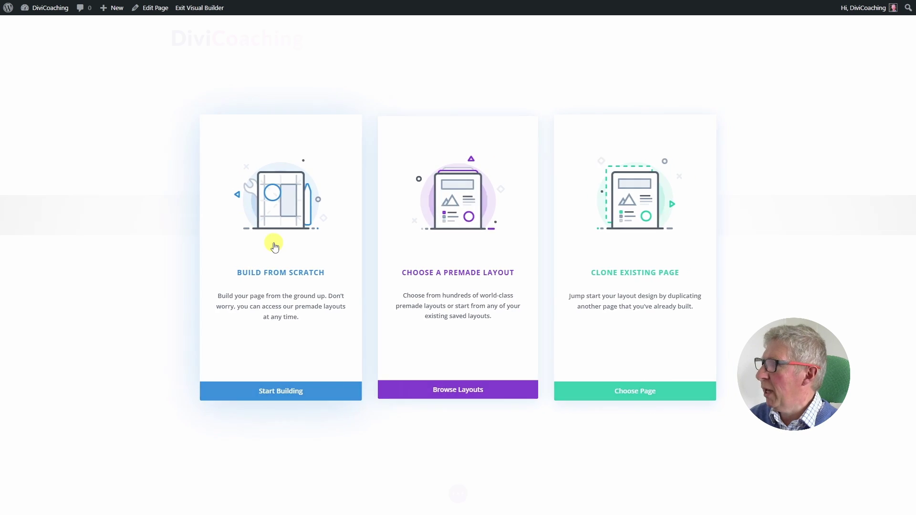
left_click(272, 245)
left_click(394, 216)
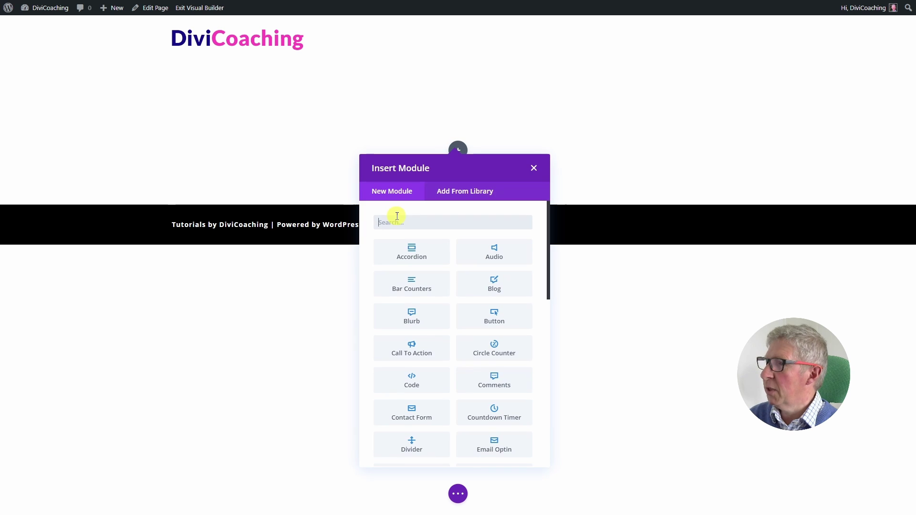
Add a Text module to the row and accept it with its default content.
type("text")
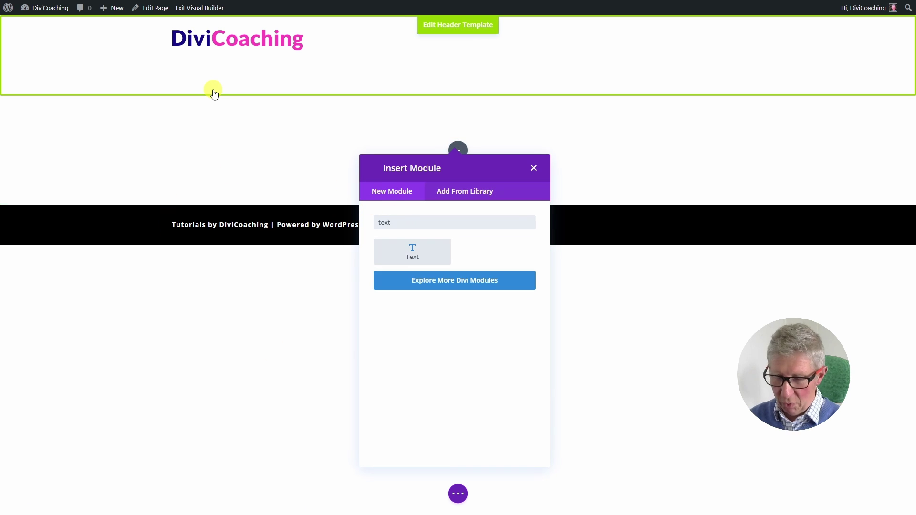
key("Return")
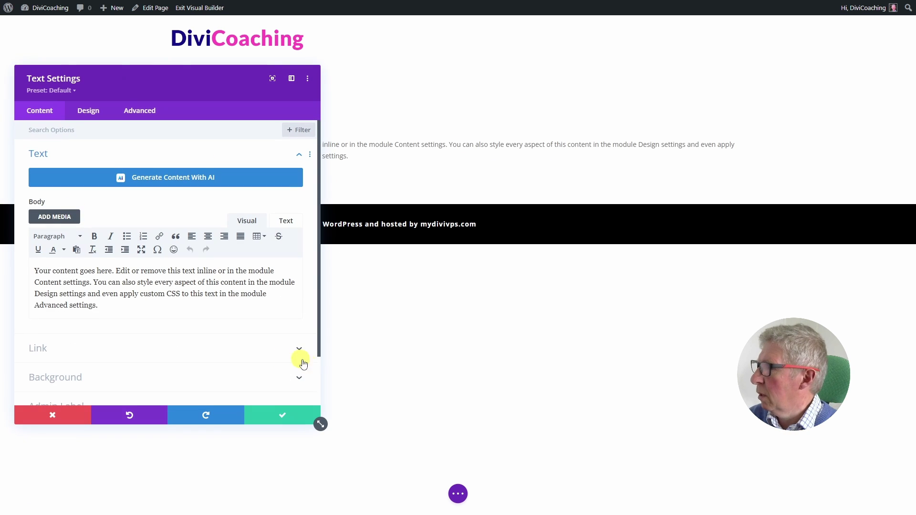
left_click(283, 419)
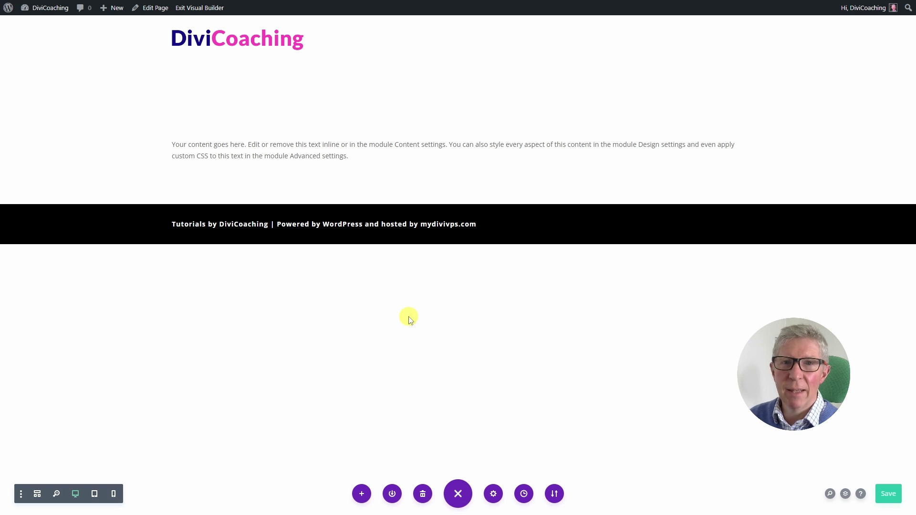
Exit the visual builder and open the Additional CSS editor in the Theme Customizer.
mouse_move(408, 132)
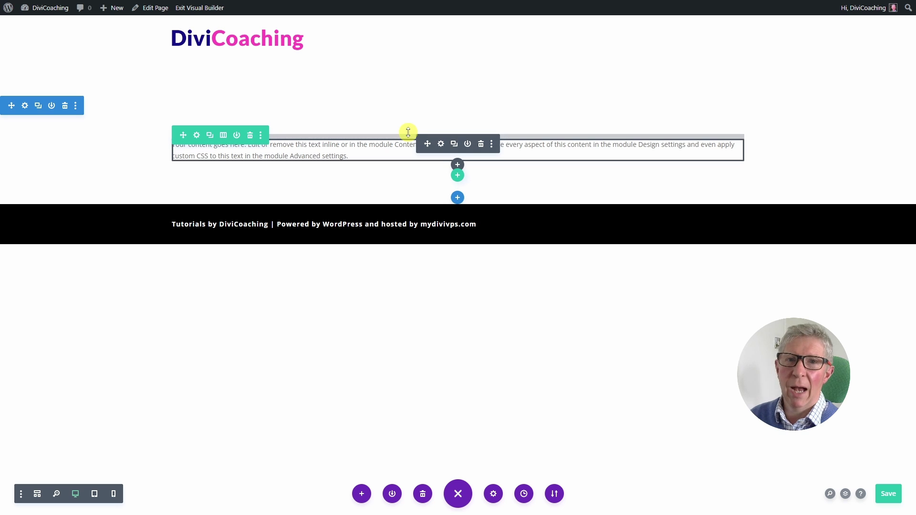
left_click(201, 8)
mouse_move(38, 7)
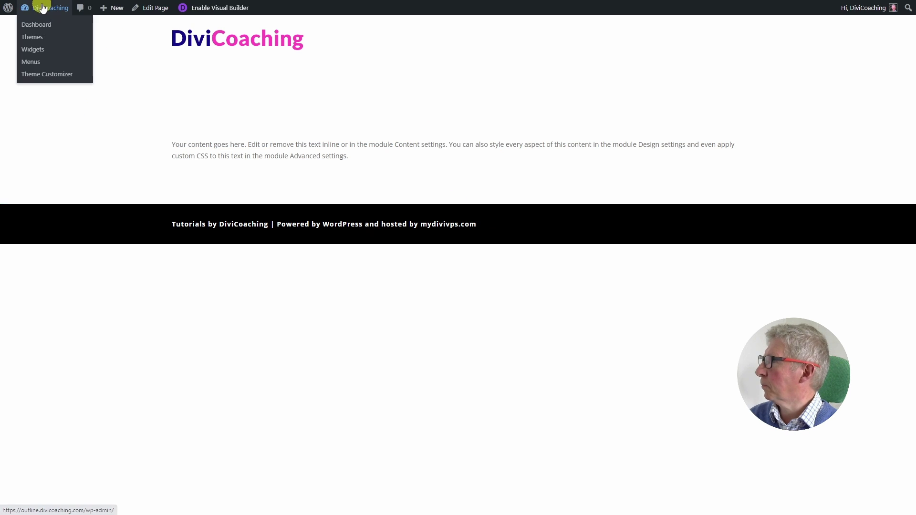
left_click(45, 76)
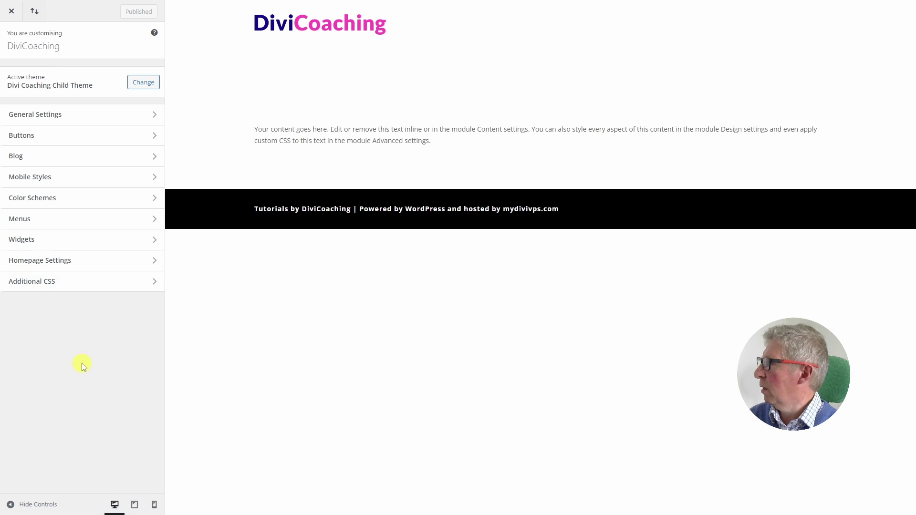
left_click(33, 284)
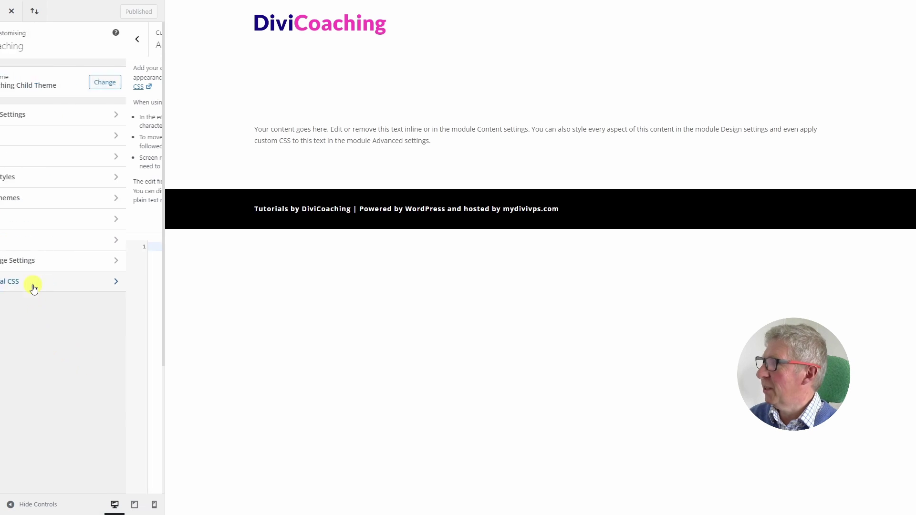
left_click(146, 215)
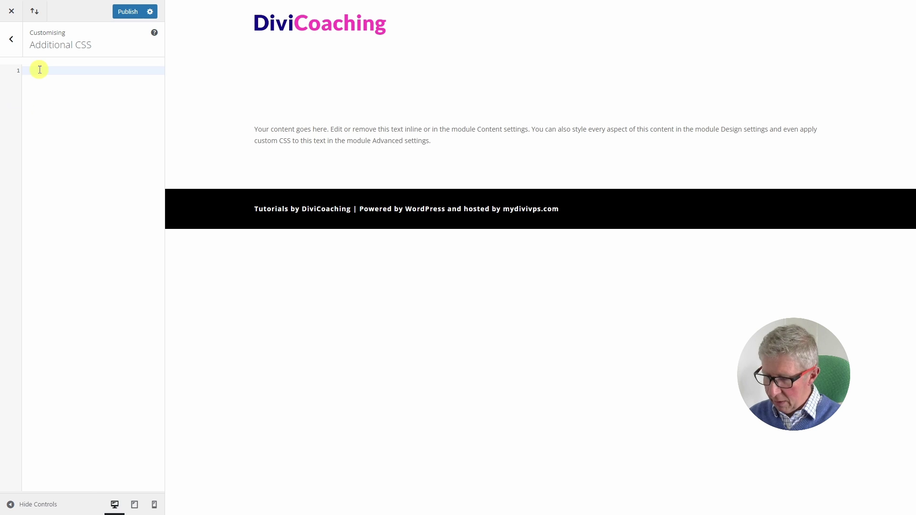
Start a CSS rule for the .et_pb_row selector with an empty line between its braces.
type(".et_pb_")
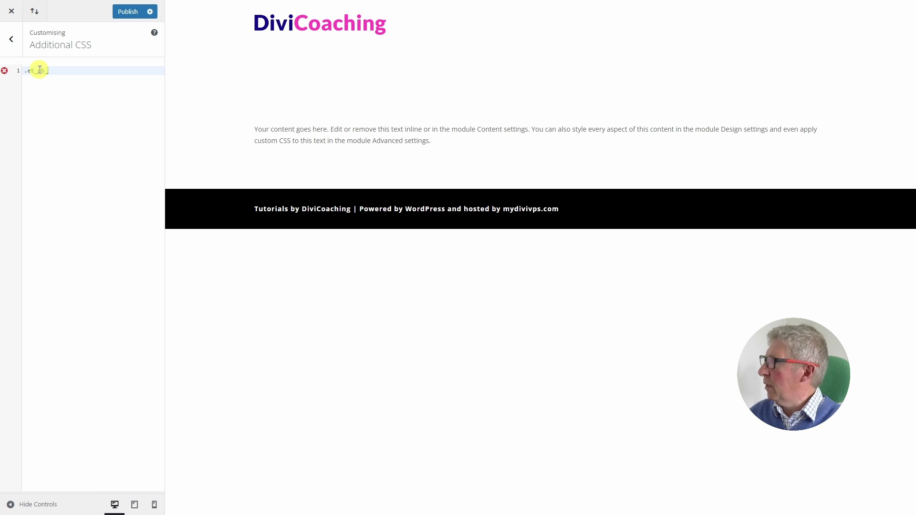
type("row")
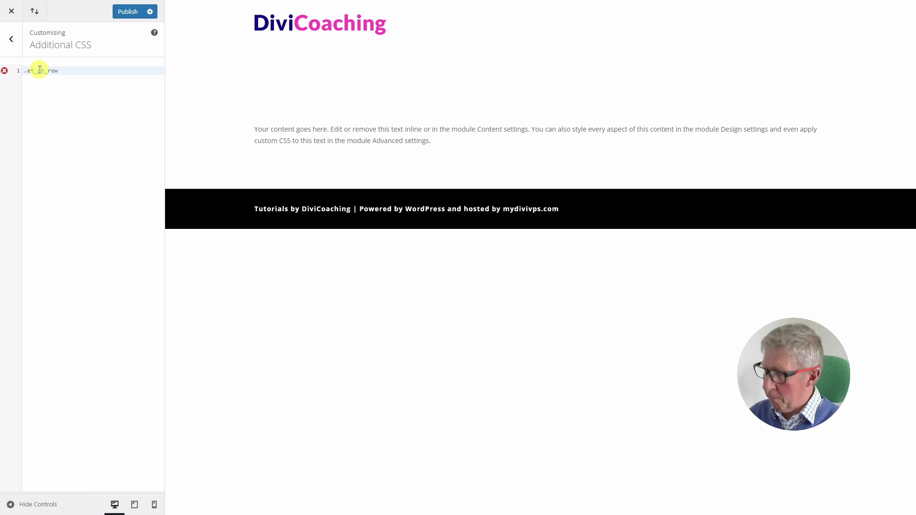
type(" {")
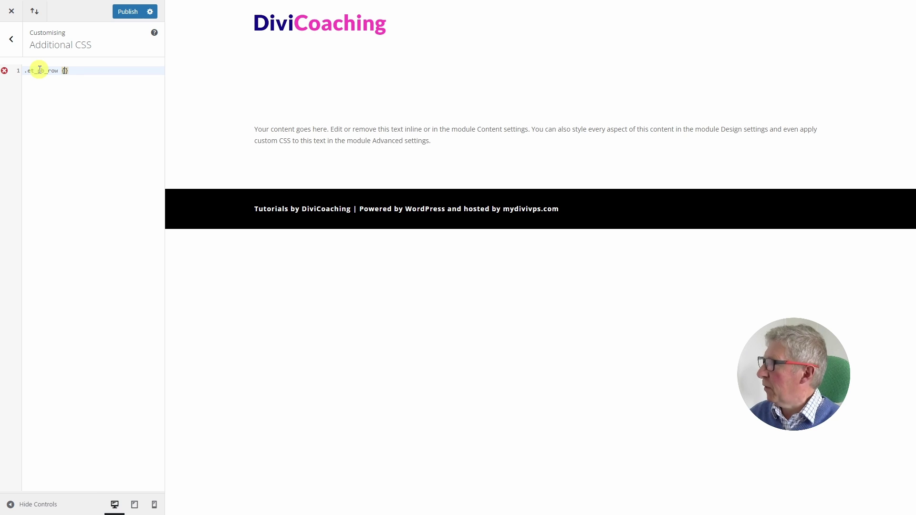
key("Return")
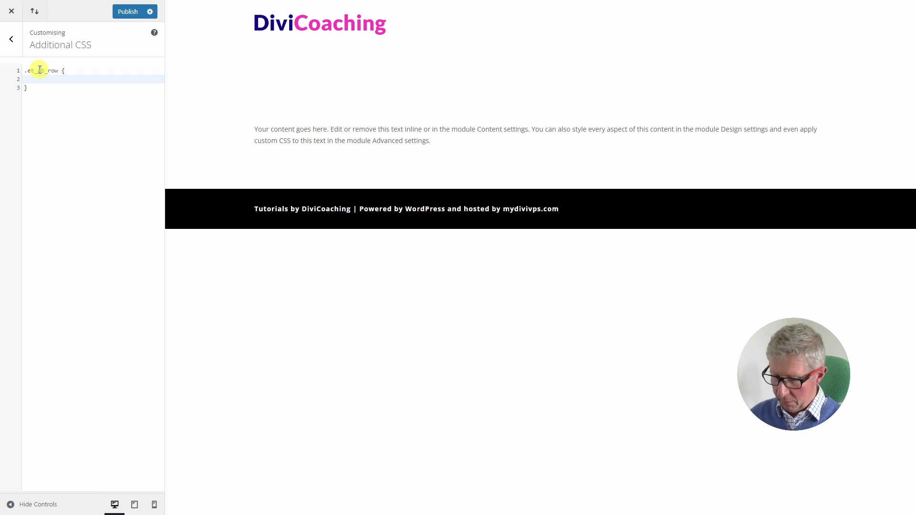
Give the .et_pb_row rule the declaration outline: red solid 1px.
type("outline")
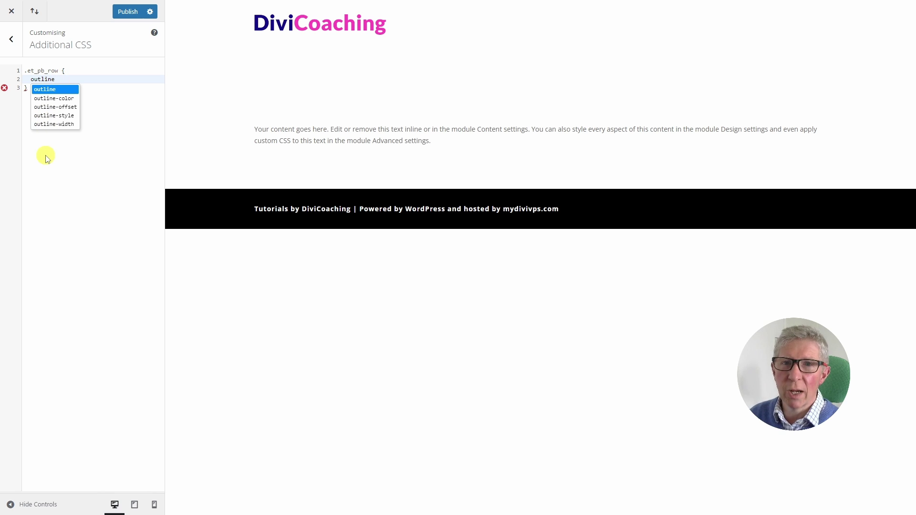
type(":")
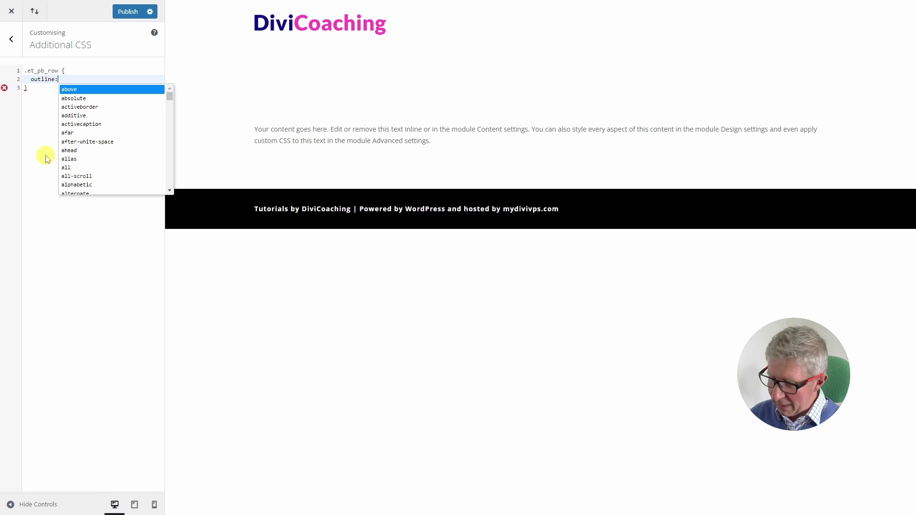
type(" red")
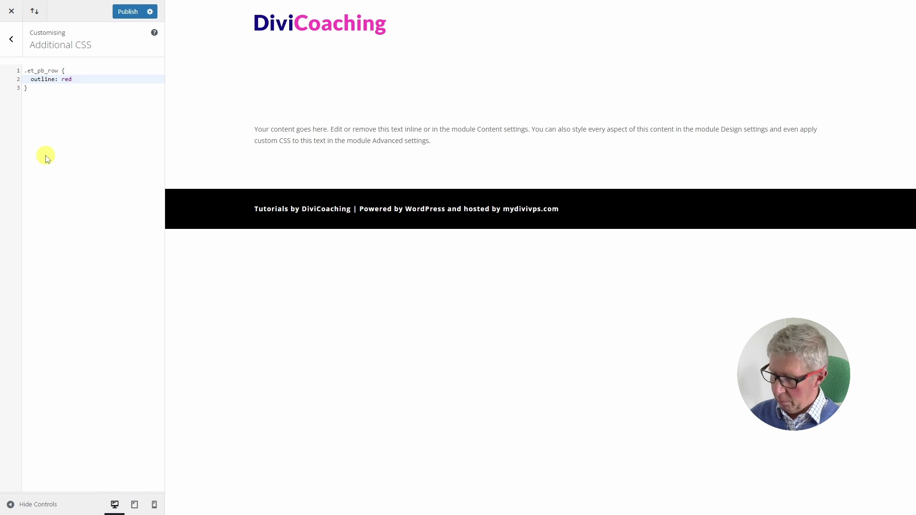
type(" solid")
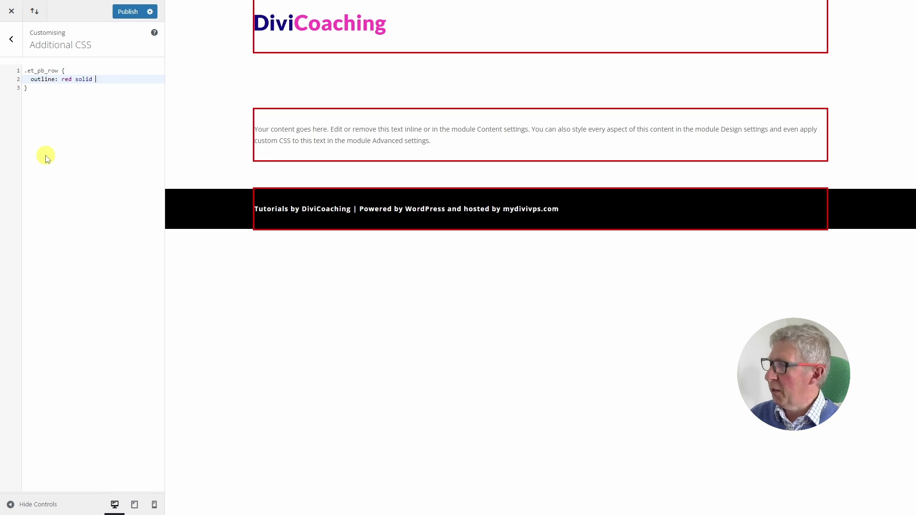
type(" 1px")
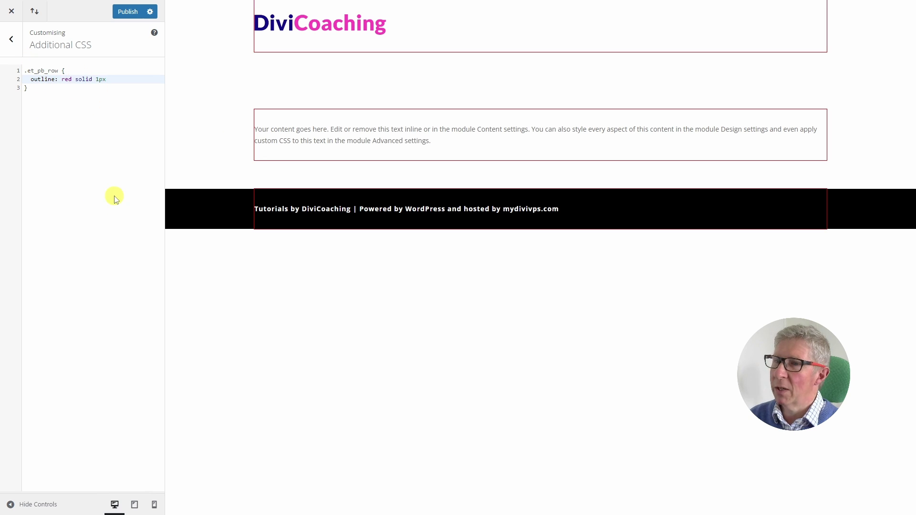
Try the dashed style for the row outline and replace it with dotted.
double_click(80, 82)
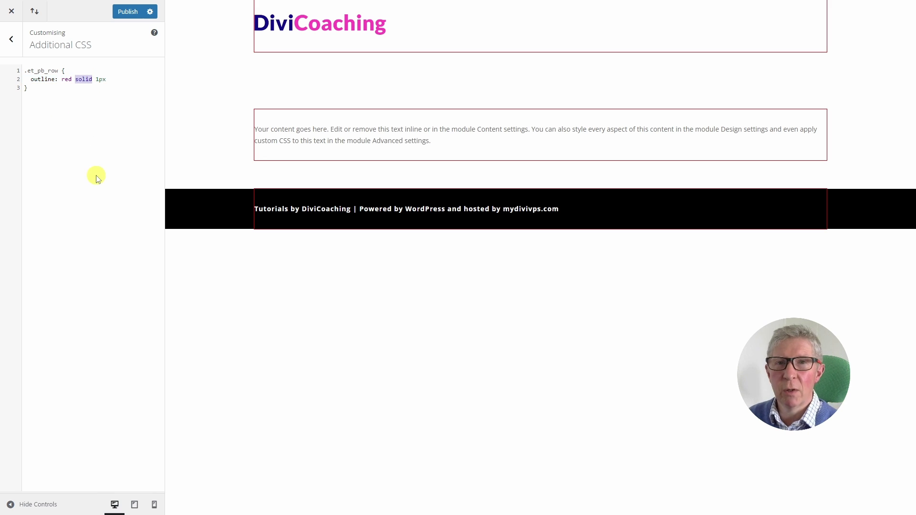
type("dashed")
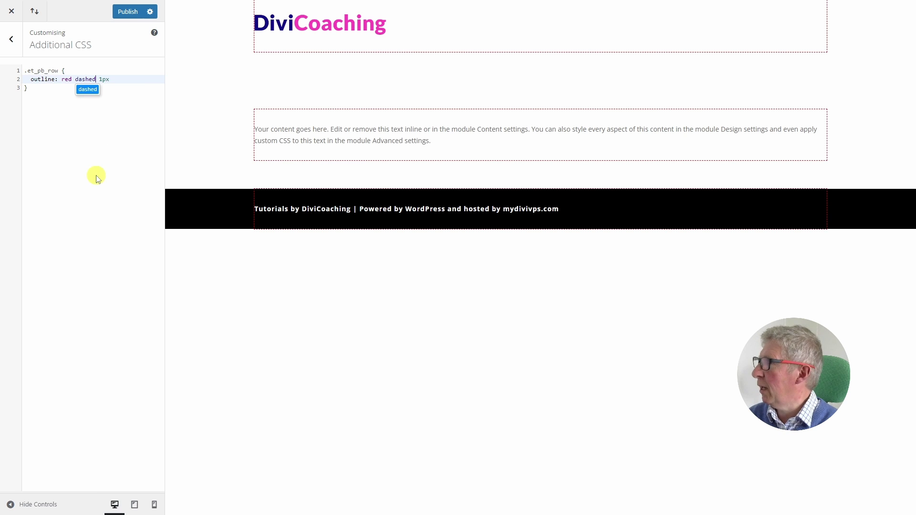
key("BackSpace")
key("BackSpace")
key("BackSpace")
key("BackSpace")
key("BackSpace")
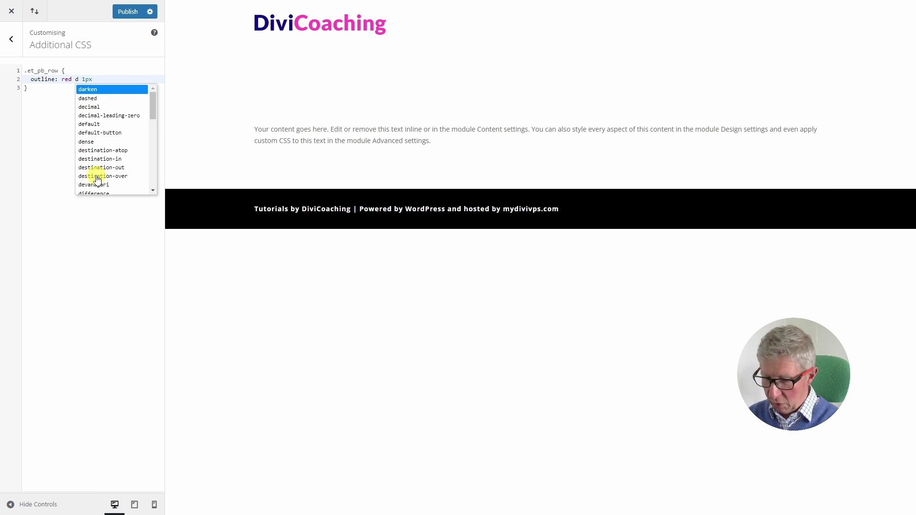
type("otted")
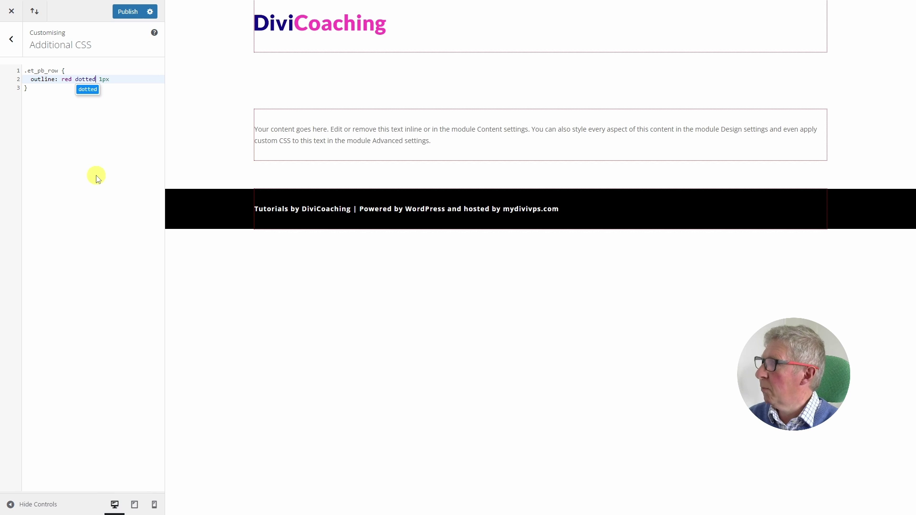
Set the width of the dotted row outline to 5px.
left_click(102, 79)
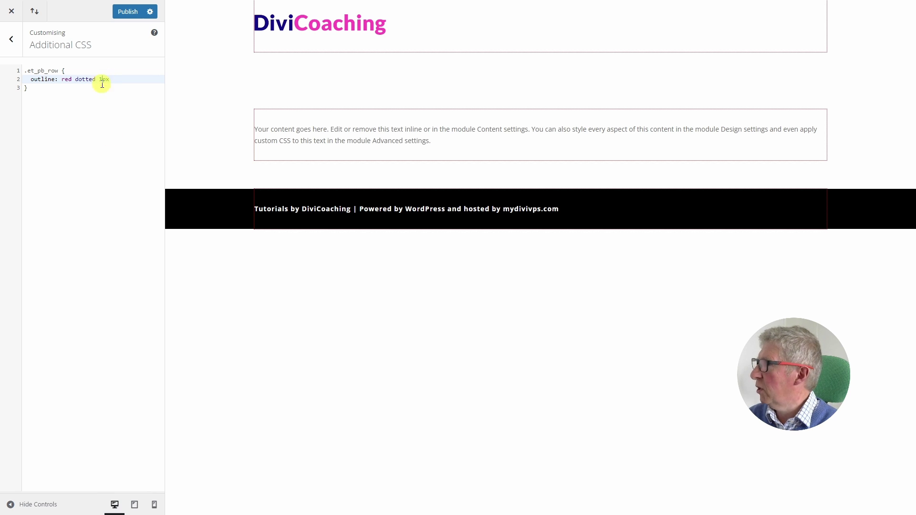
key("BackSpace")
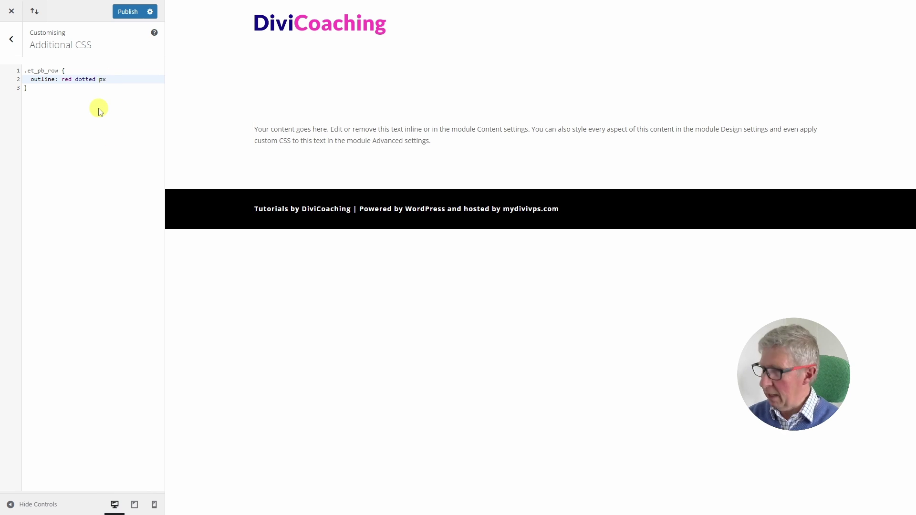
type("5")
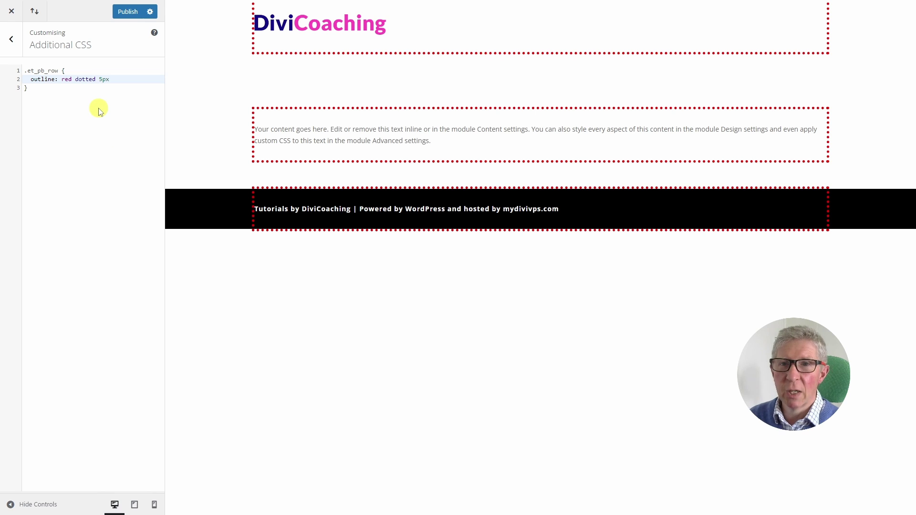
Change the row outline's color to greenyellow and set its width to 1px.
double_click(70, 79)
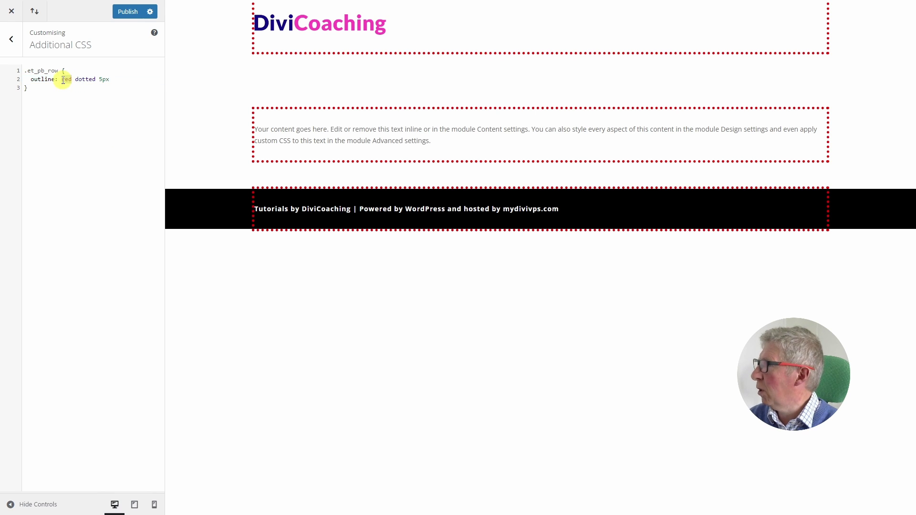
type("green")
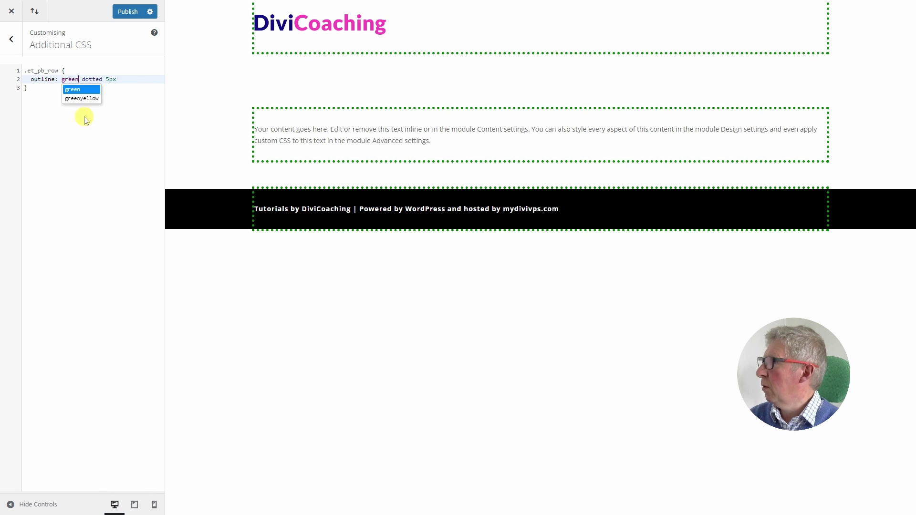
left_click(84, 98)
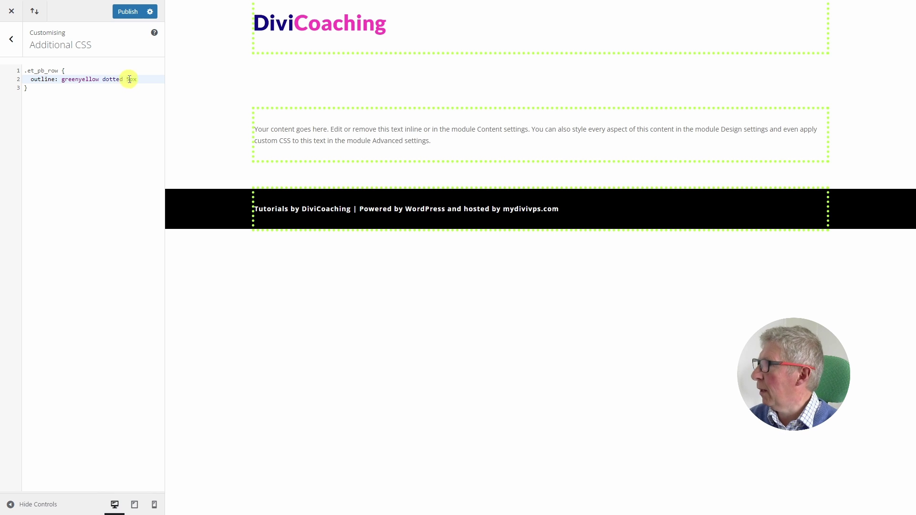
left_click_drag(126, 79, 130, 80)
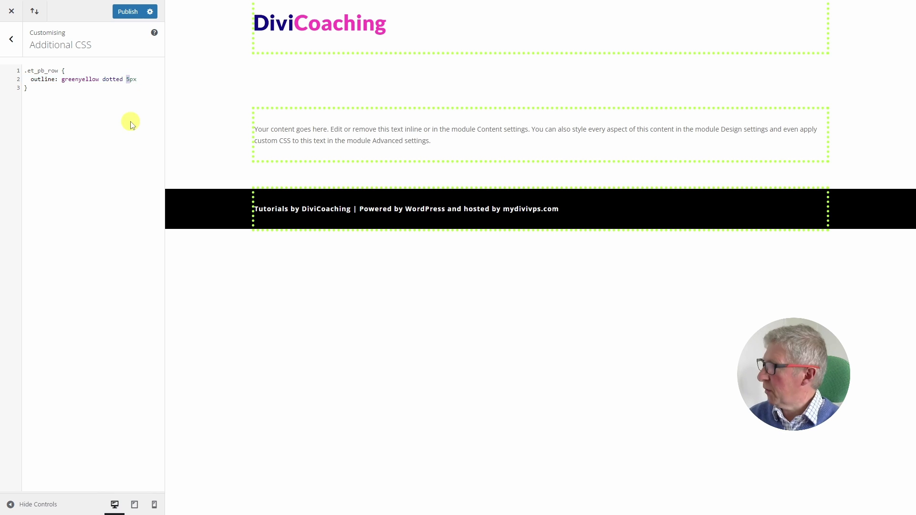
type("1")
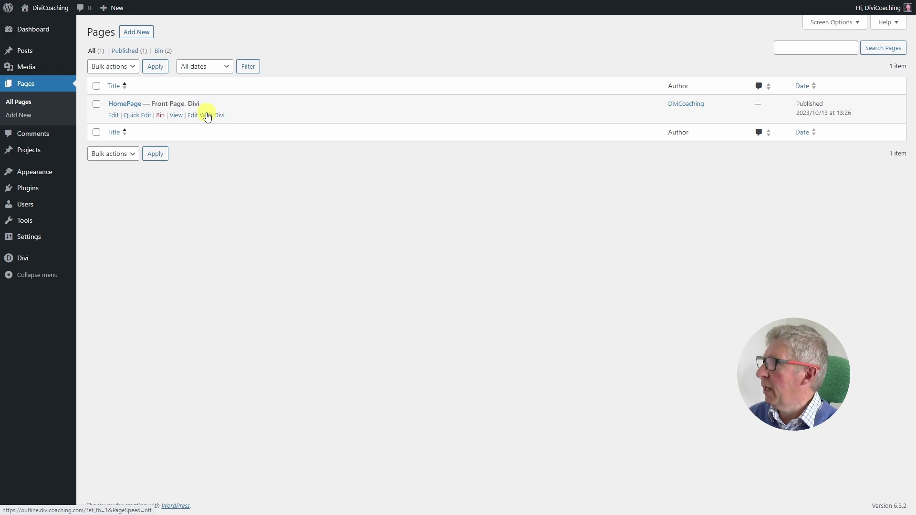
Start building HomePage from scratch with Divi again and insert a row with two equal columns.
left_click(207, 116)
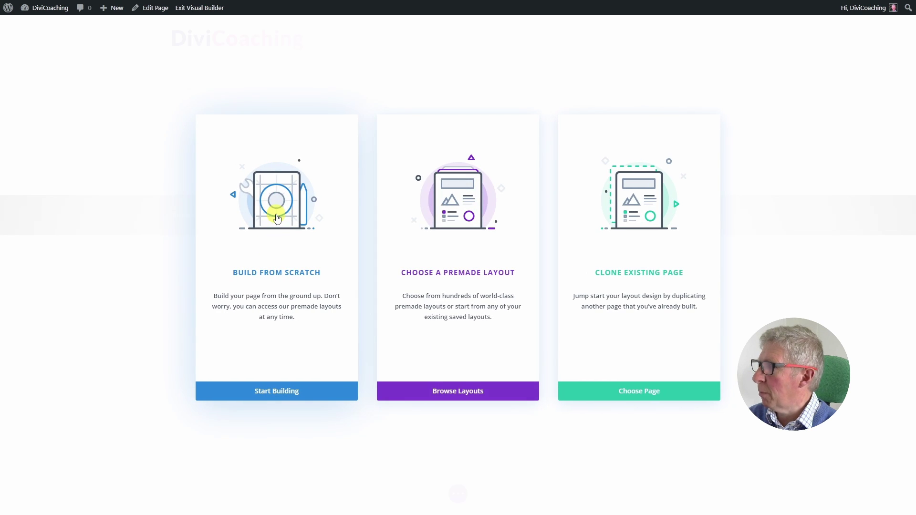
left_click(276, 218)
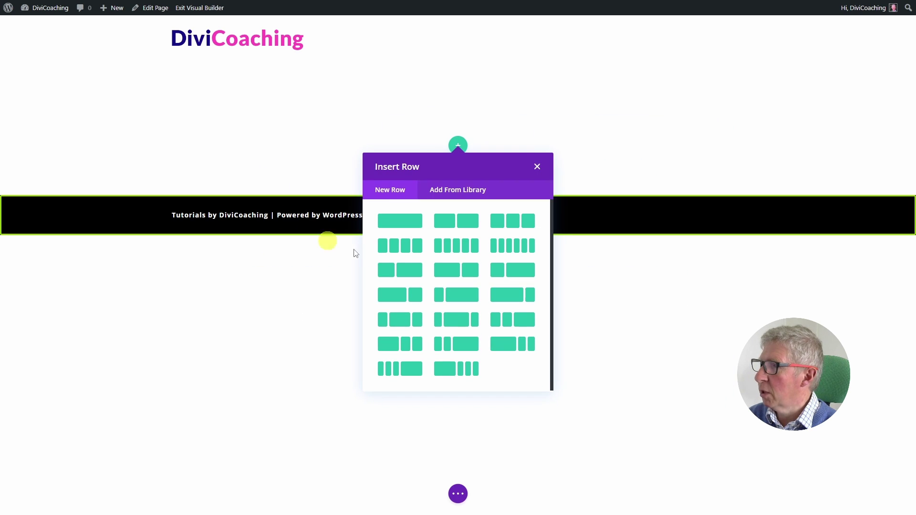
left_click(445, 220)
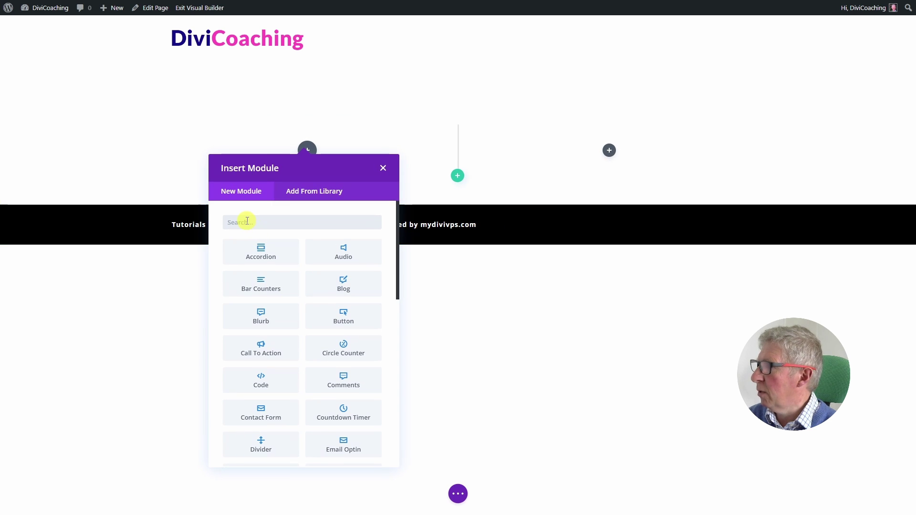
Add a Text module to the first column and replace its placeholder with the paragraph starting "Divi is a website building platform".
type("text")
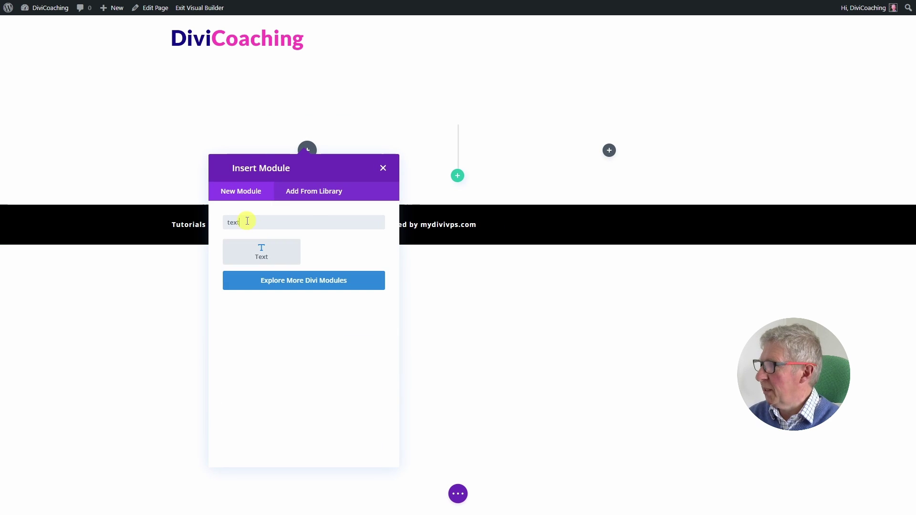
left_click(258, 250)
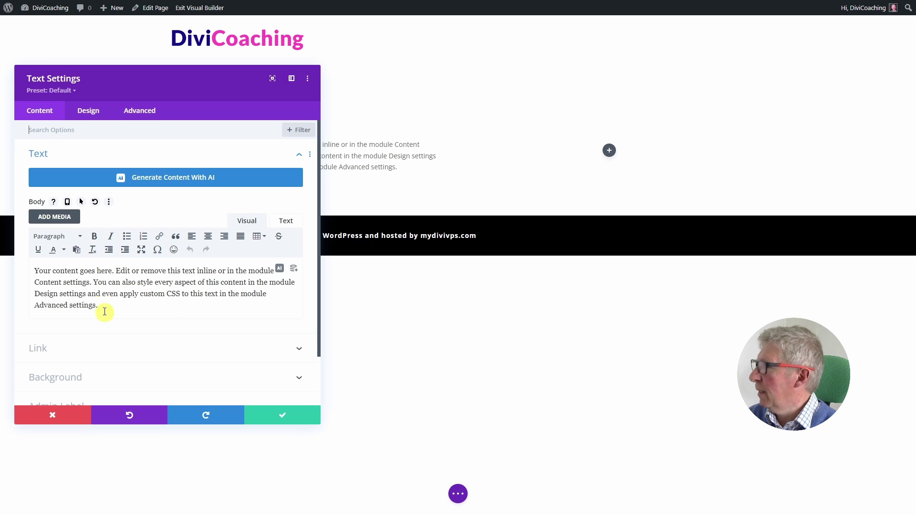
left_click_drag(104, 302, 35, 269)
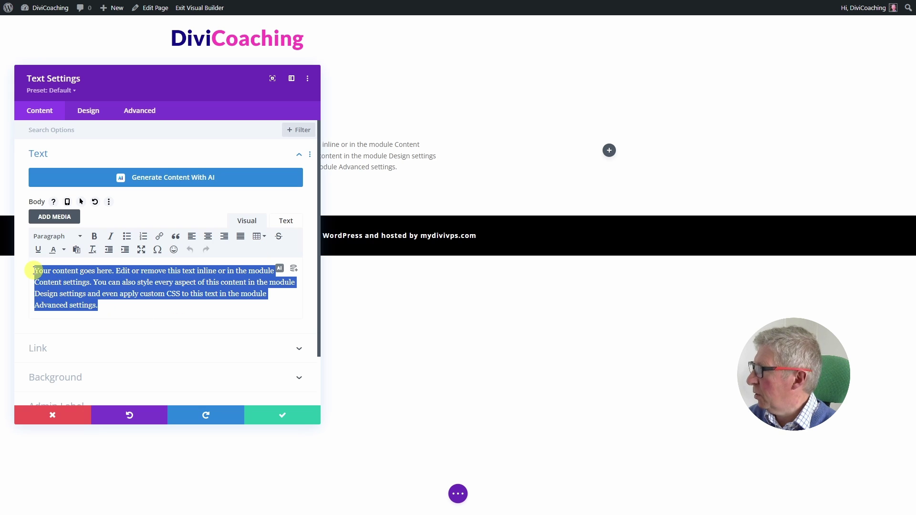
type("Divi is a website building platform that replaces the standard WordPress post editor with a vastly superior visual editor. It can be enjoyed by design professionals and newcomers alike, giving you the power to create spectacular designs with surprising ease and efficiency. Divi offers dozens of unique page elements and thousands of design options. You can also manage your entire website’s design using global elements and website-wide design settings.")
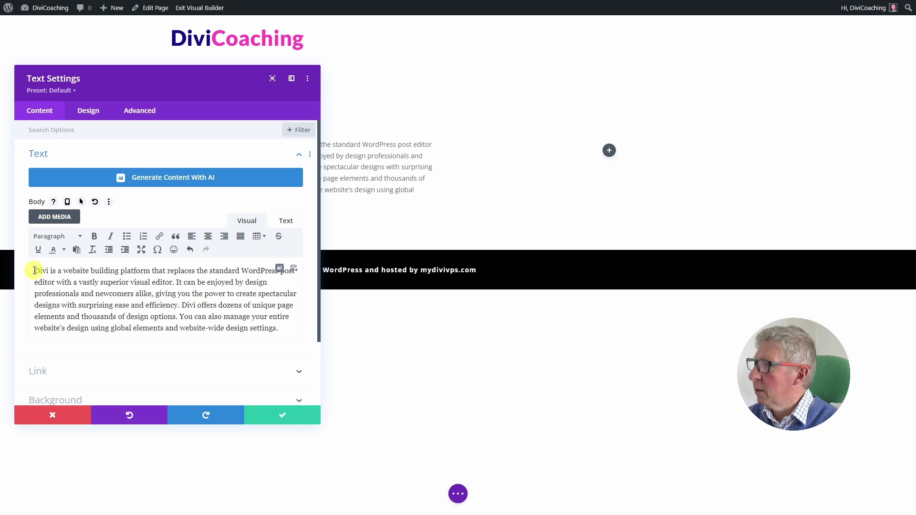
Set the module's body text size to 20px and line height to 1.5em, and save the module settings.
left_click(92, 111)
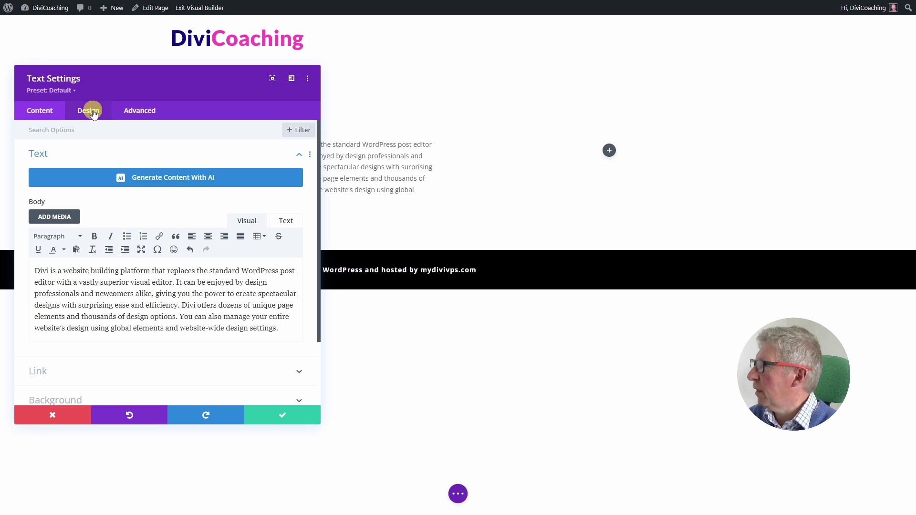
left_click(42, 156)
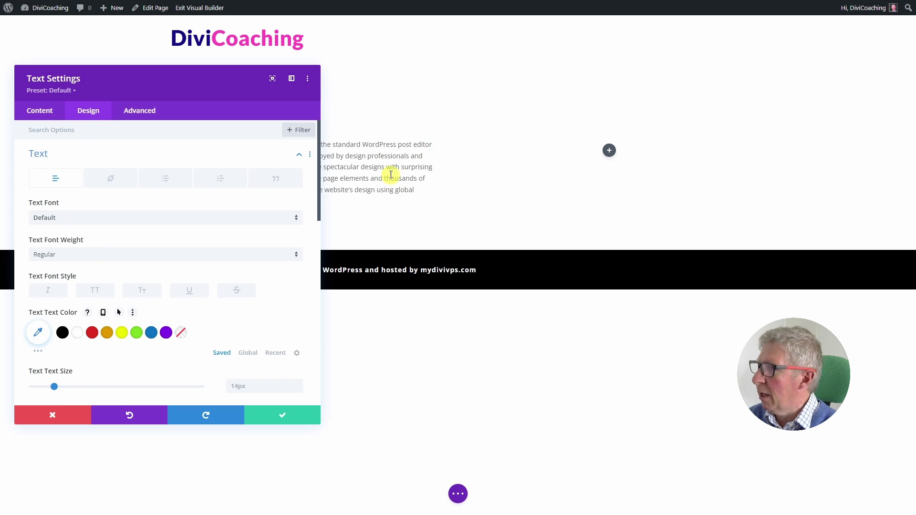
left_click(240, 385)
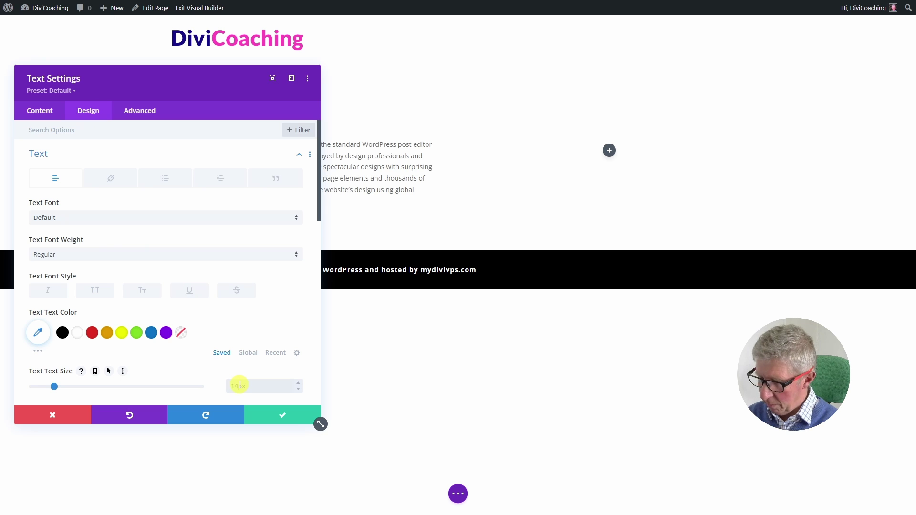
type("20")
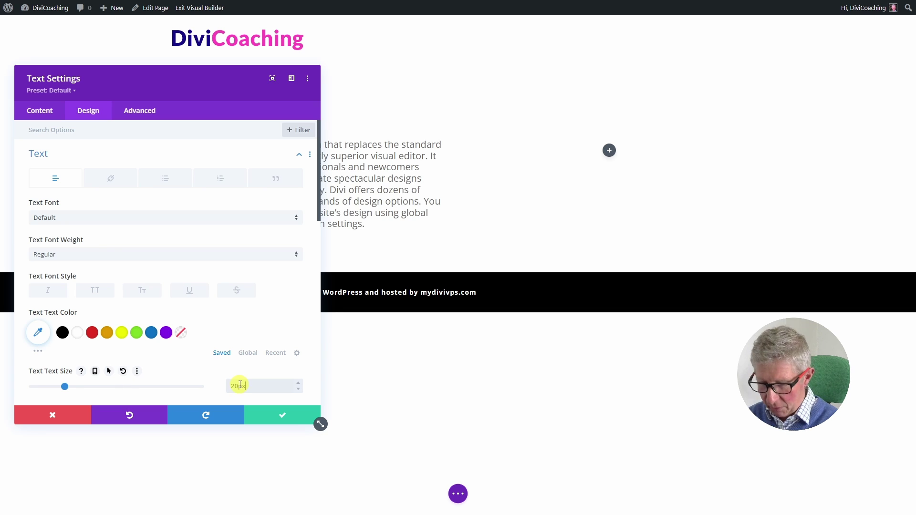
type("px")
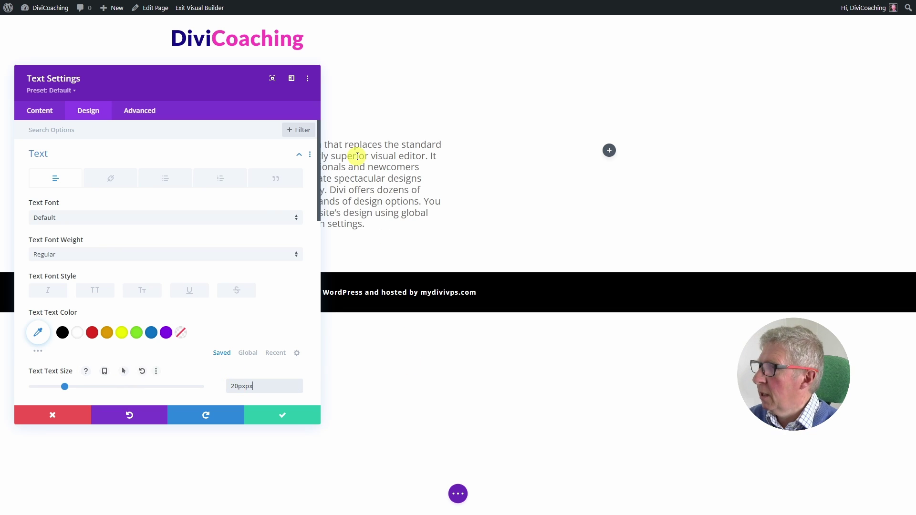
scroll(273, 207, "down", 3)
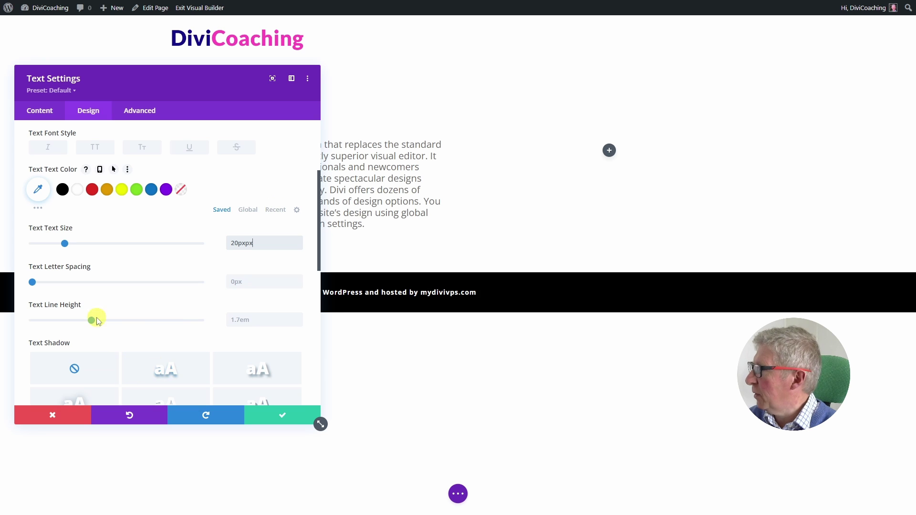
left_click(251, 319)
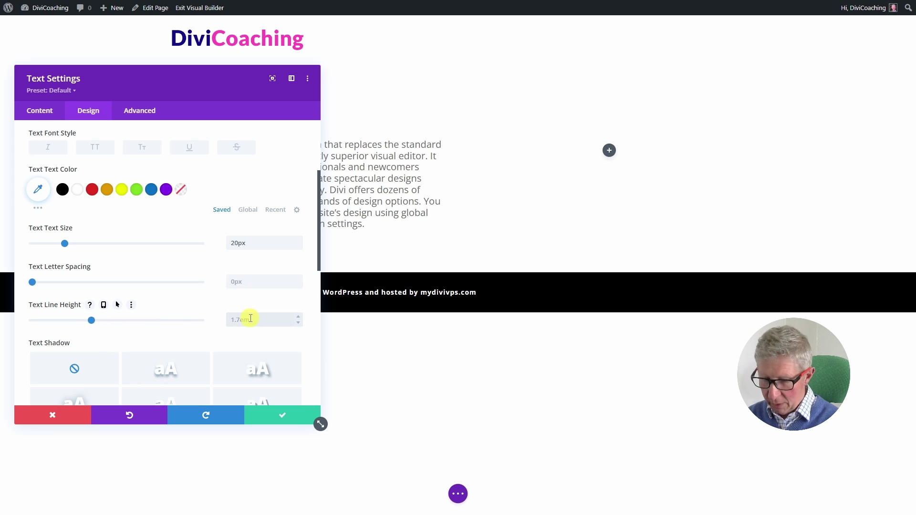
type("1.5em")
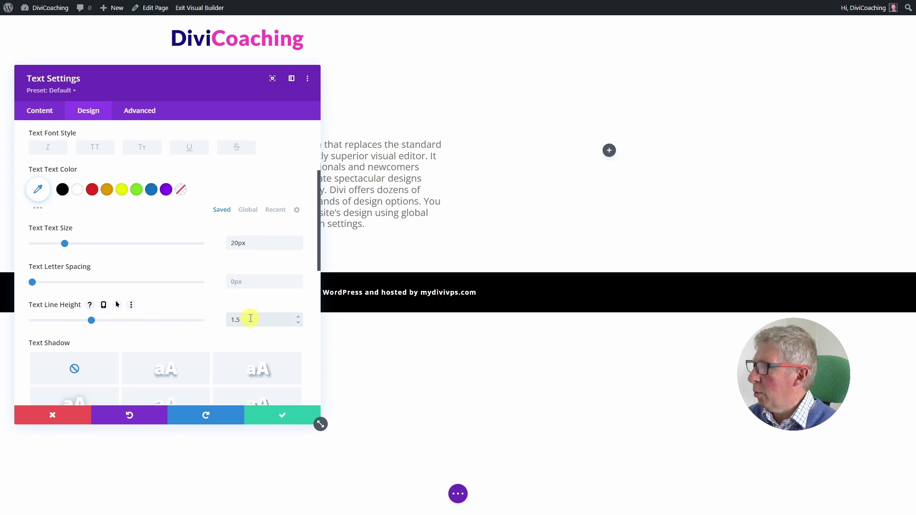
left_click(265, 426)
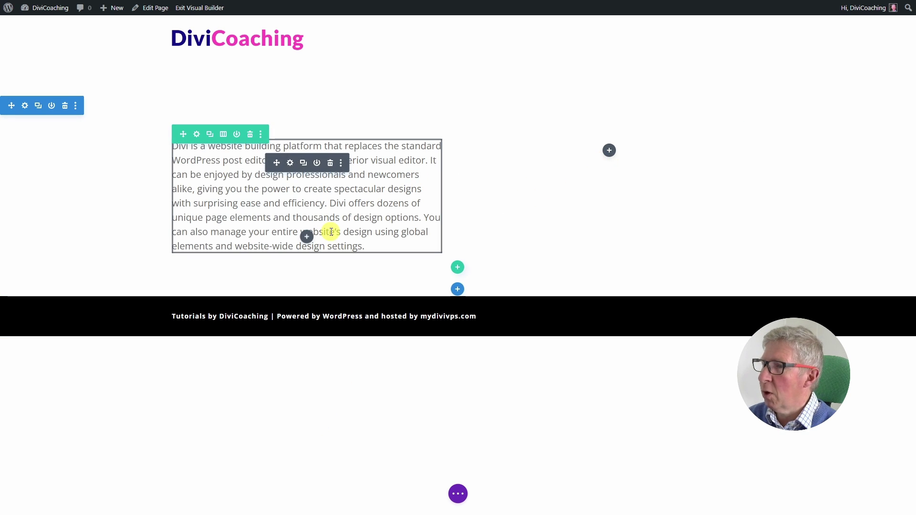
Delete the row's empty second column and duplicate the column holding the text, saving the row settings.
left_click(196, 135)
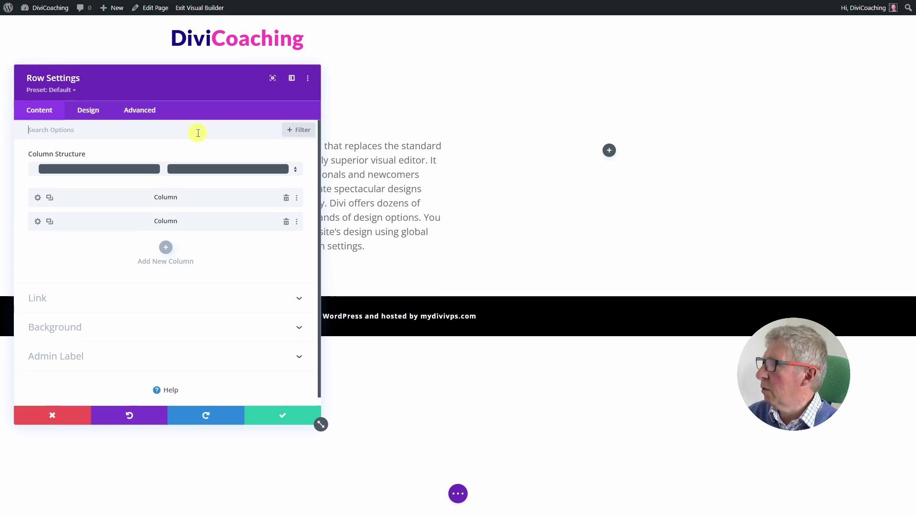
left_click(286, 224)
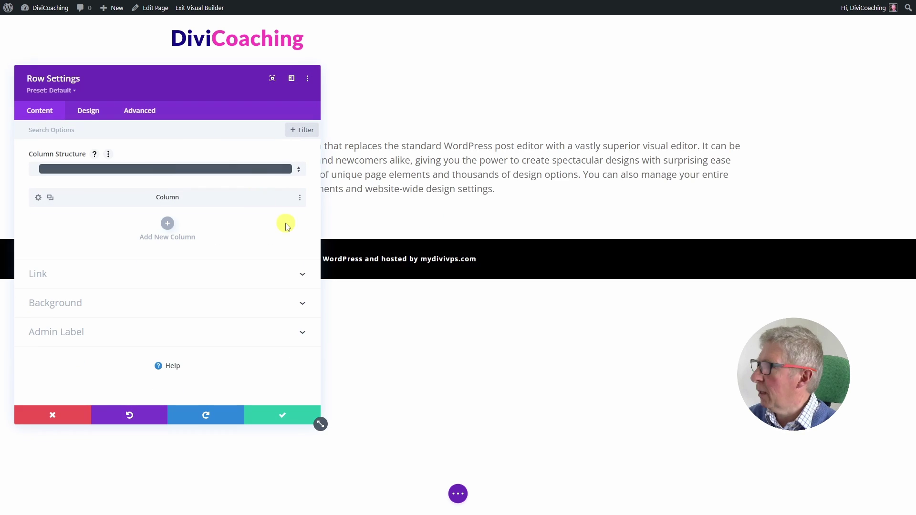
left_click(50, 198)
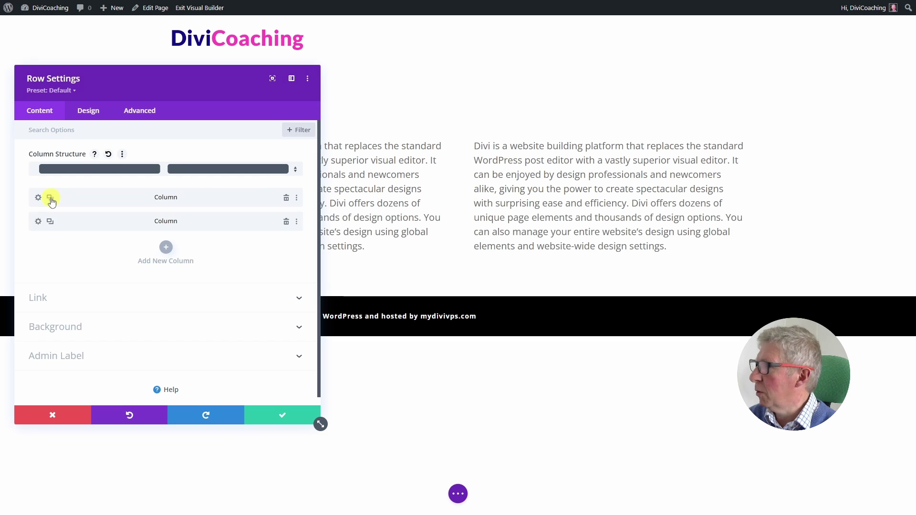
left_click(276, 413)
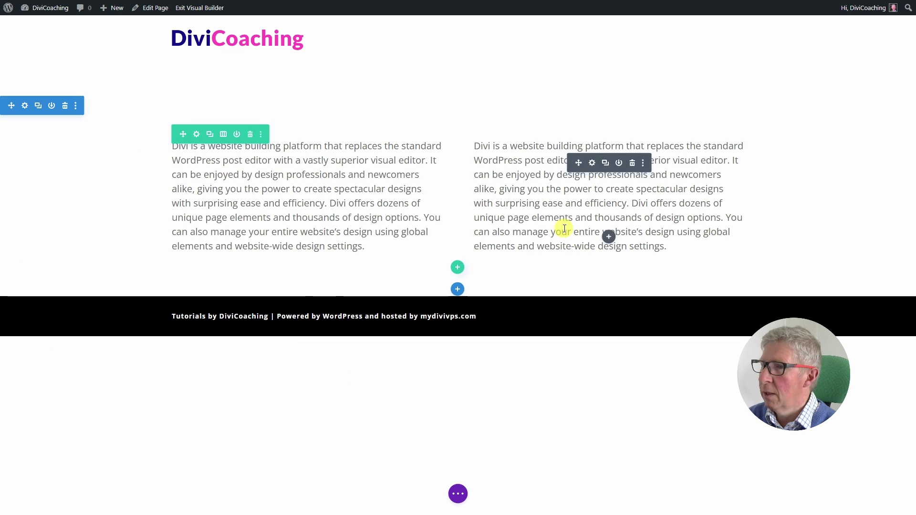
Start a new paragraph before "Divi offers dozens" in the second column's text, and save and exit the Visual Builder.
left_click(633, 204)
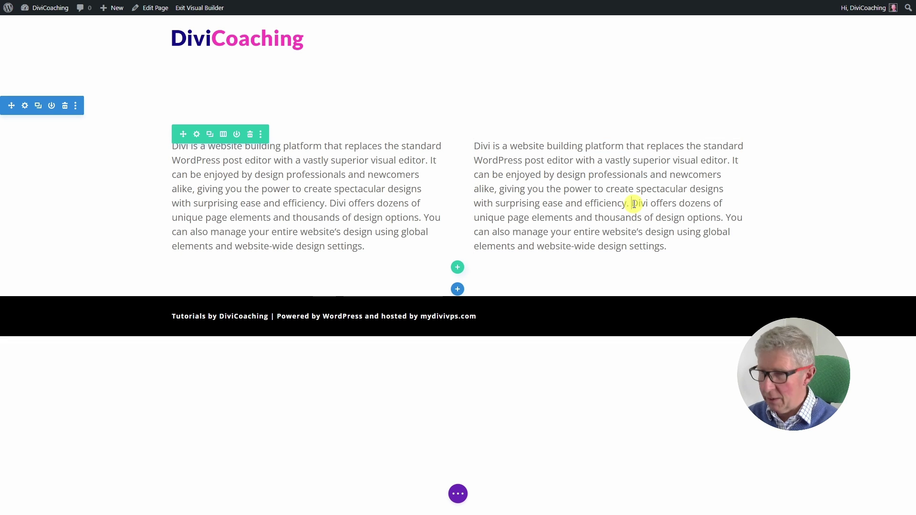
key("Return")
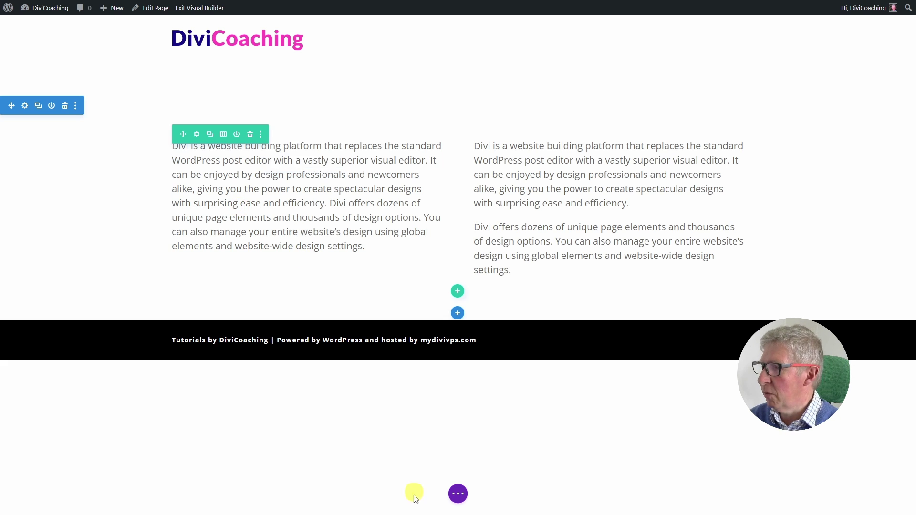
left_click(457, 494)
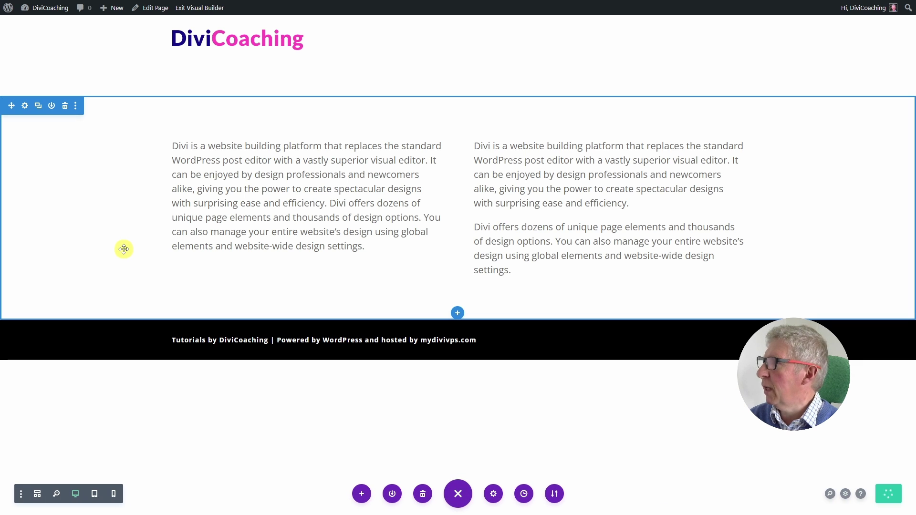
left_click(191, 8)
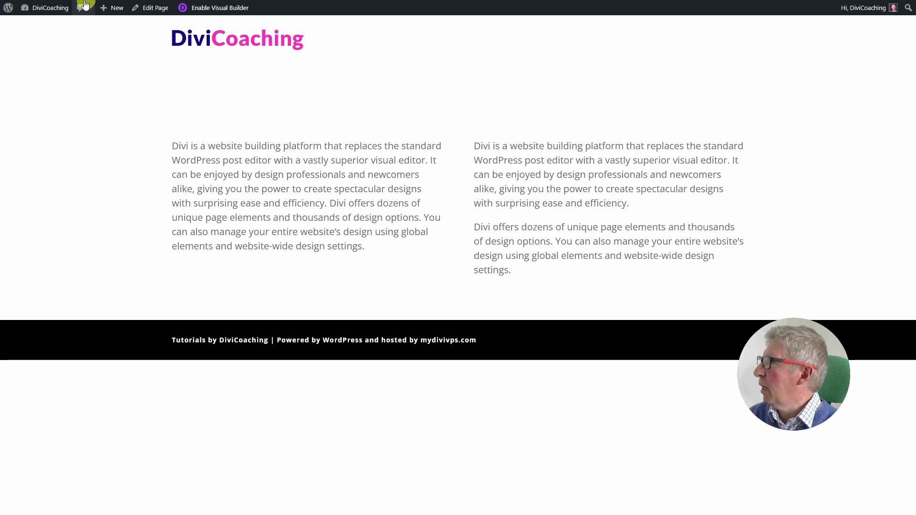
Open the Theme Customizer's Additional CSS and start a rule for the .et_pb_row selector.
mouse_move(49, 9)
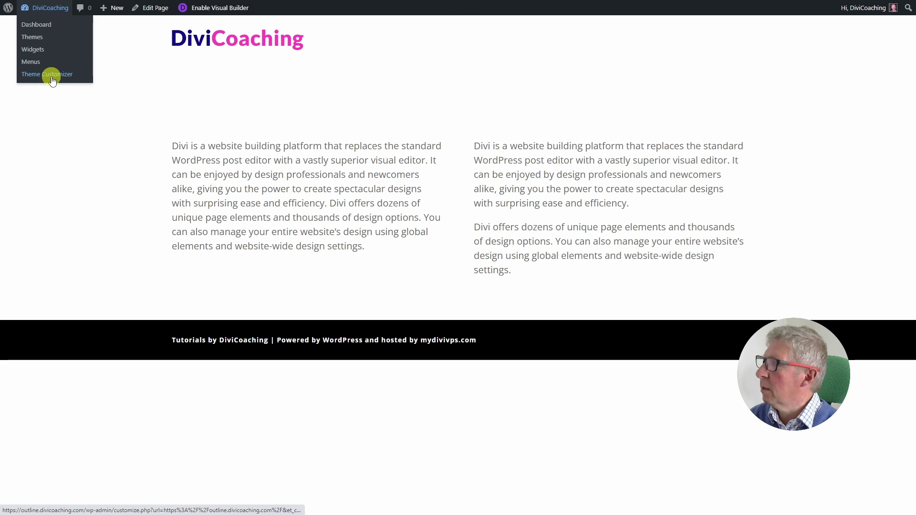
left_click(53, 76)
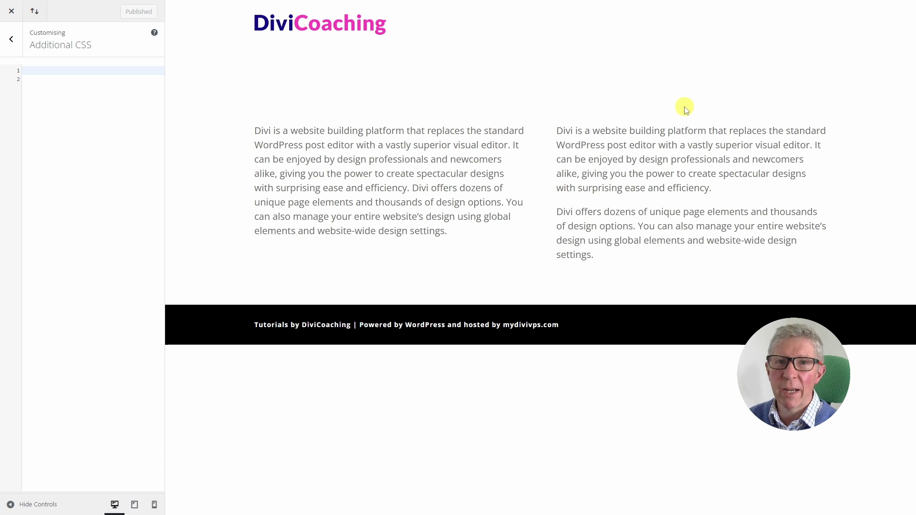
left_click(37, 73)
type(".et")
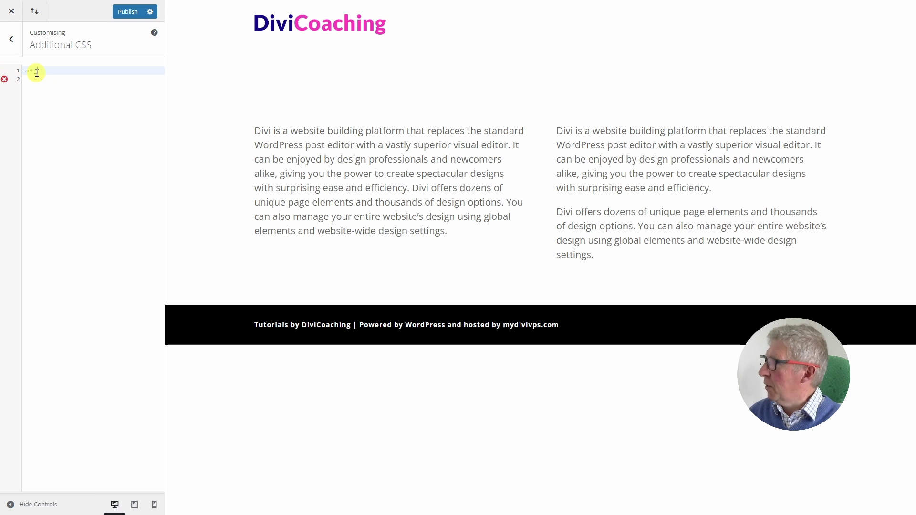
type("_pb")
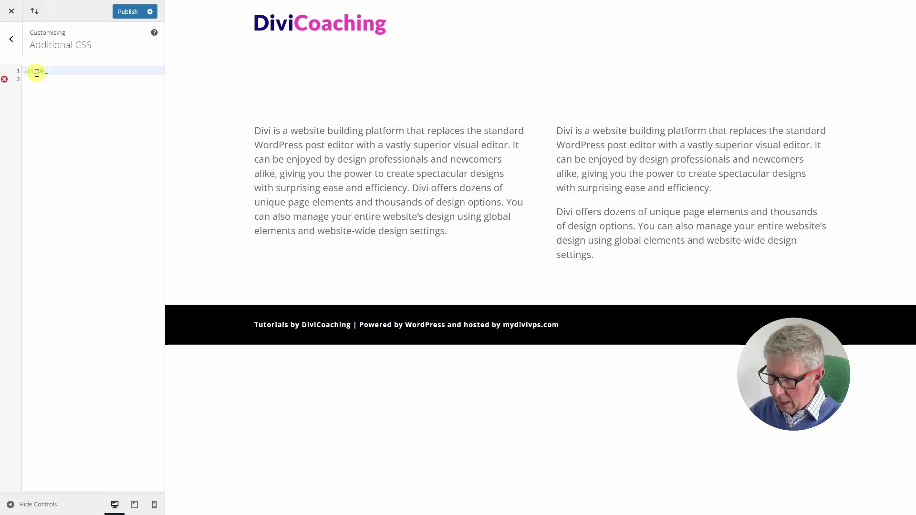
type("_row")
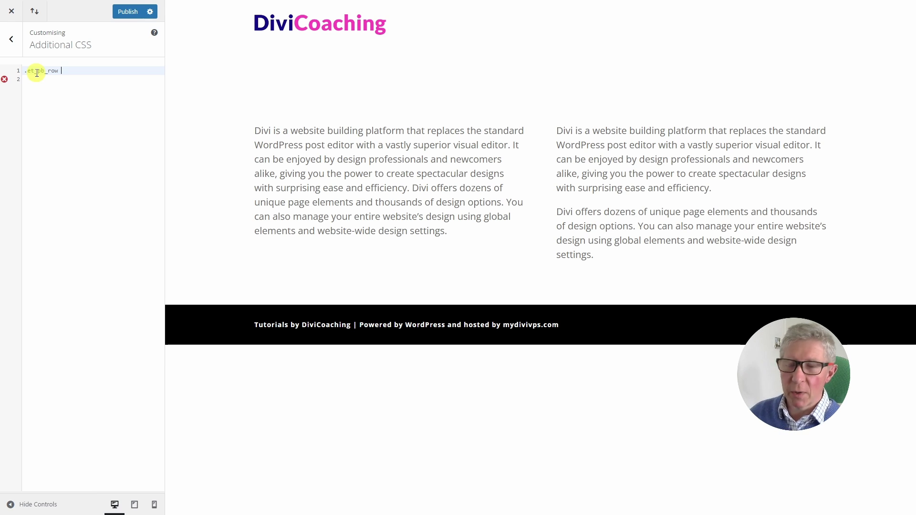
type("{")
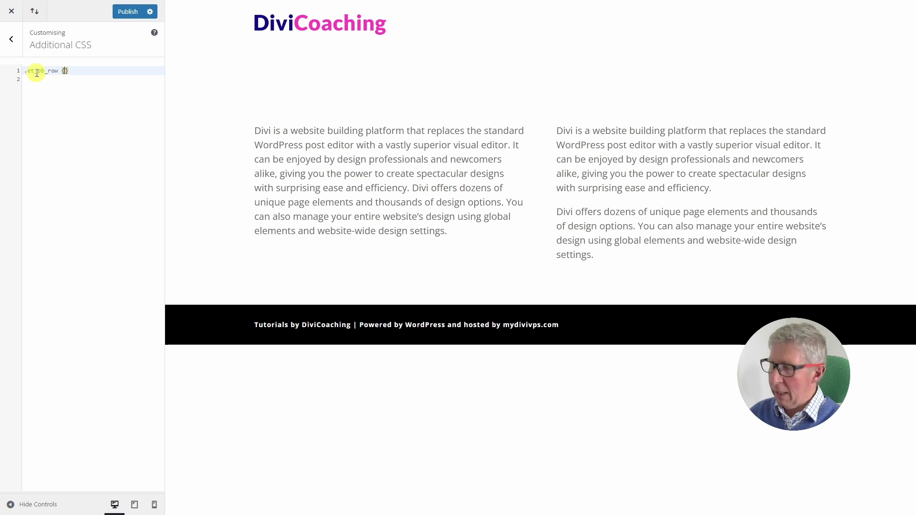
key("Return")
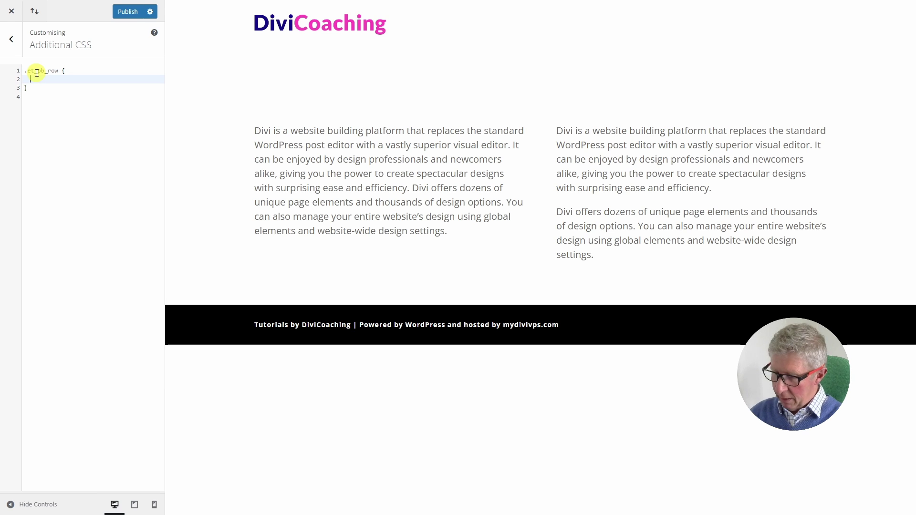
Add the declaration "outline: 1px green solid;" to the .et_pb_row rule.
type("outl")
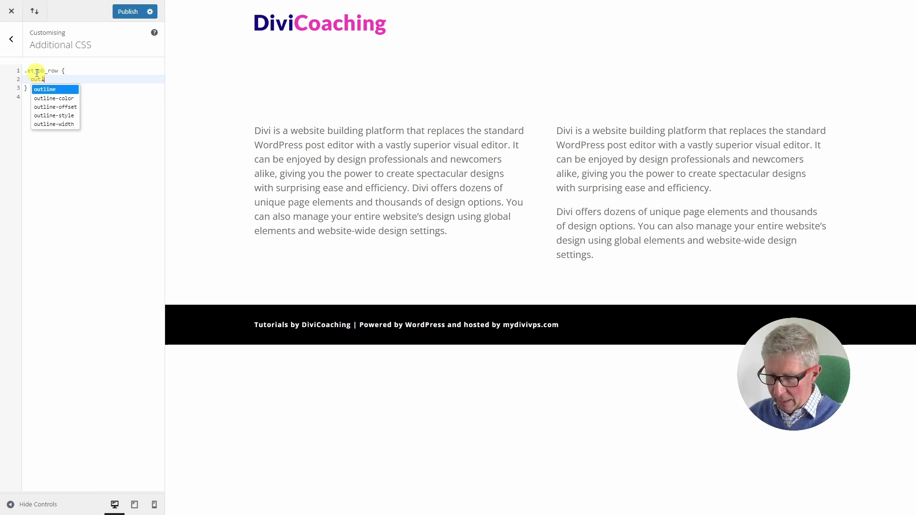
type("ine:")
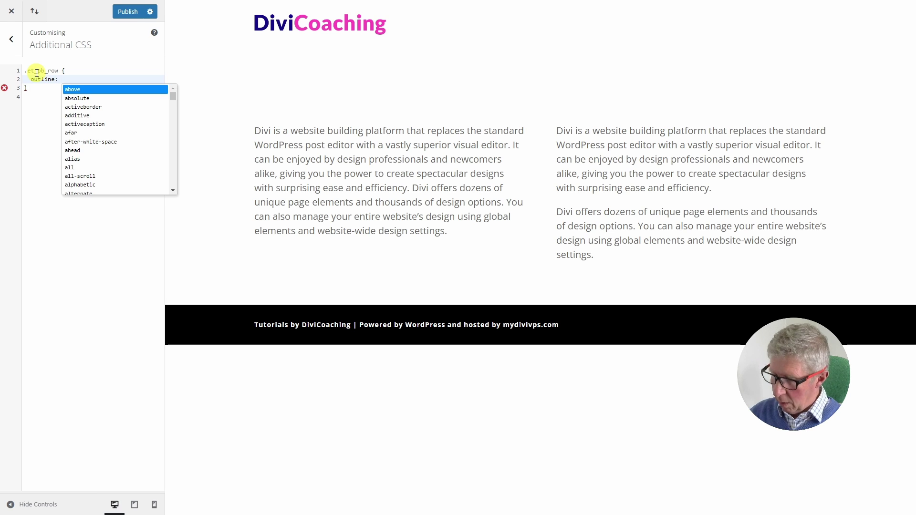
type(" p")
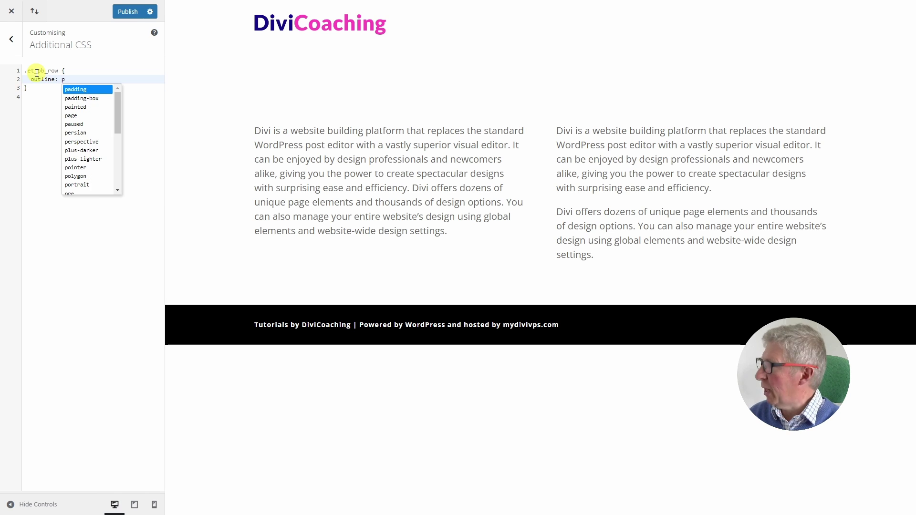
key("BackSpace")
type("1px ")
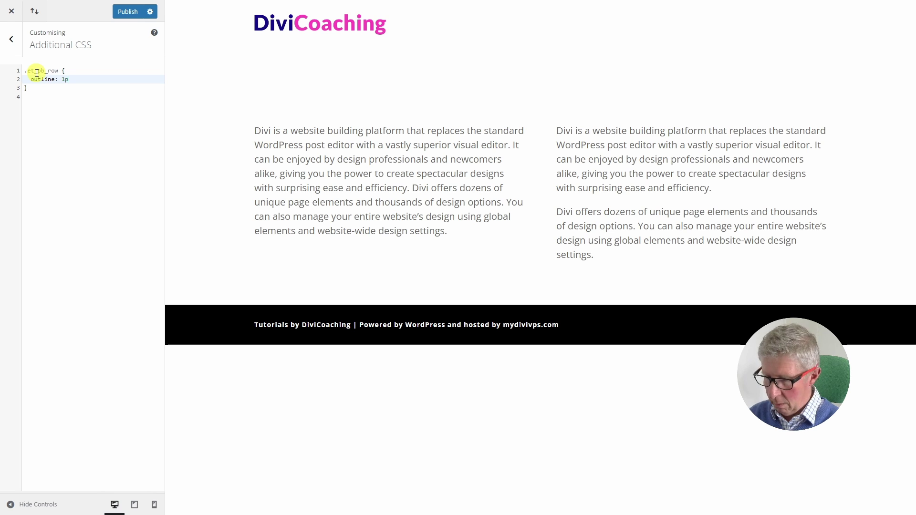
type("gree")
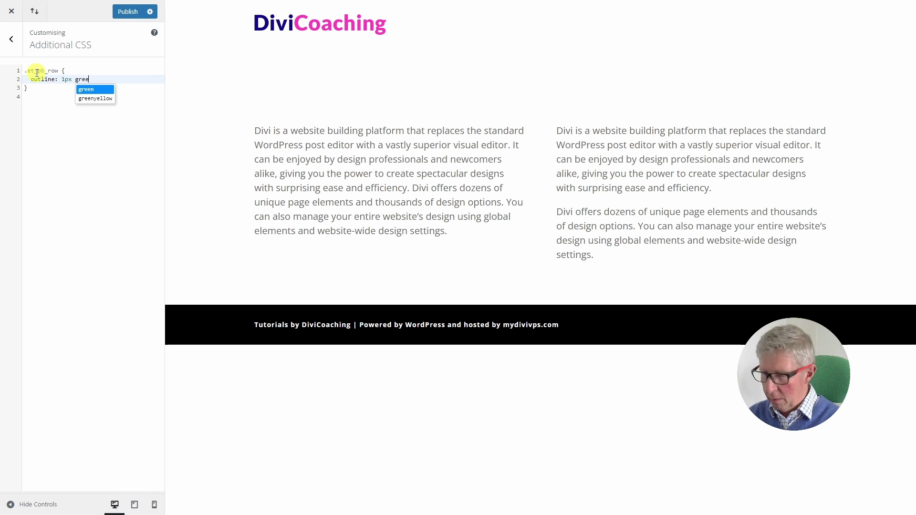
type("n solid")
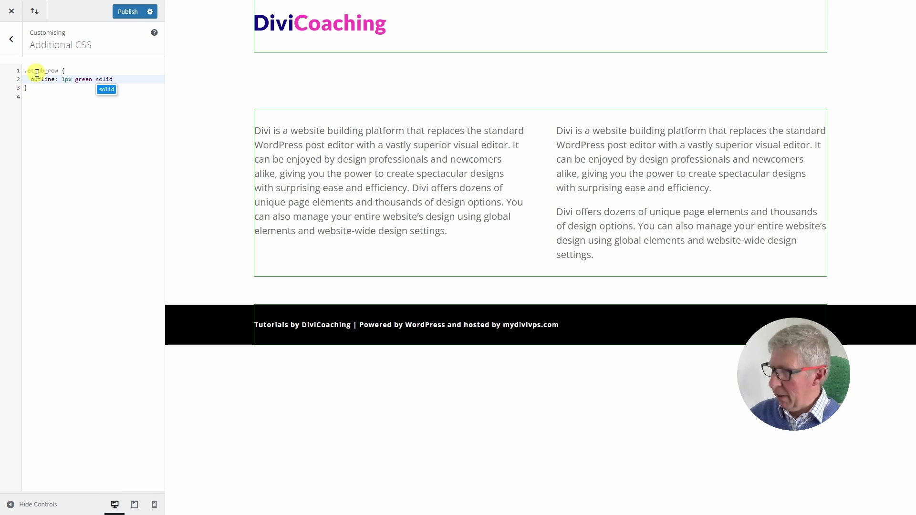
type(";")
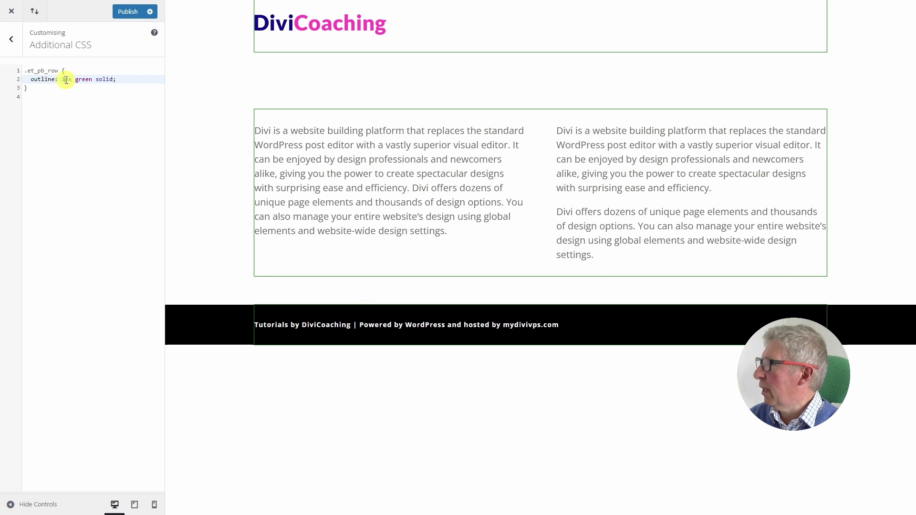
Set the outline width in the .et_pb_row rule to 2px and publish the change.
key("BackSpace")
type("2")
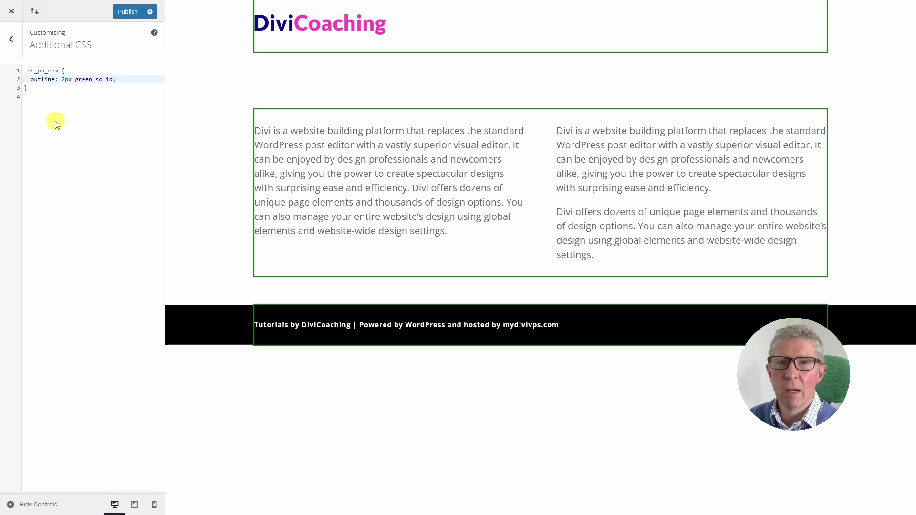
left_click(125, 12)
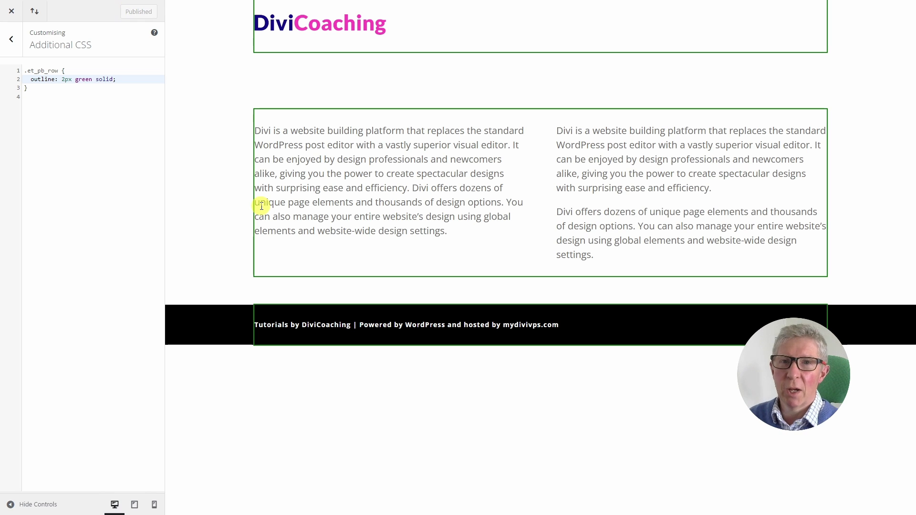
Start a second CSS rule below the .et_pb_row rule, with a selector beginning ".et_pb_".
left_click(37, 90)
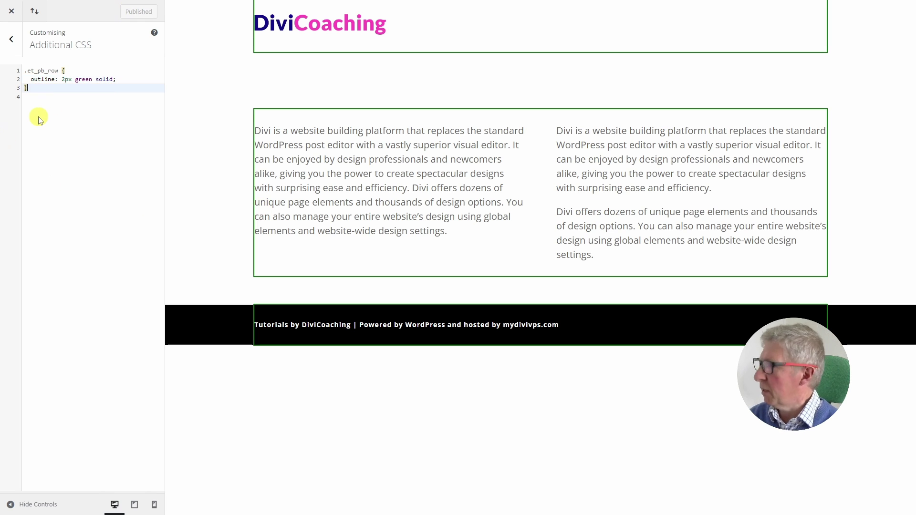
key("Return")
key("Return")
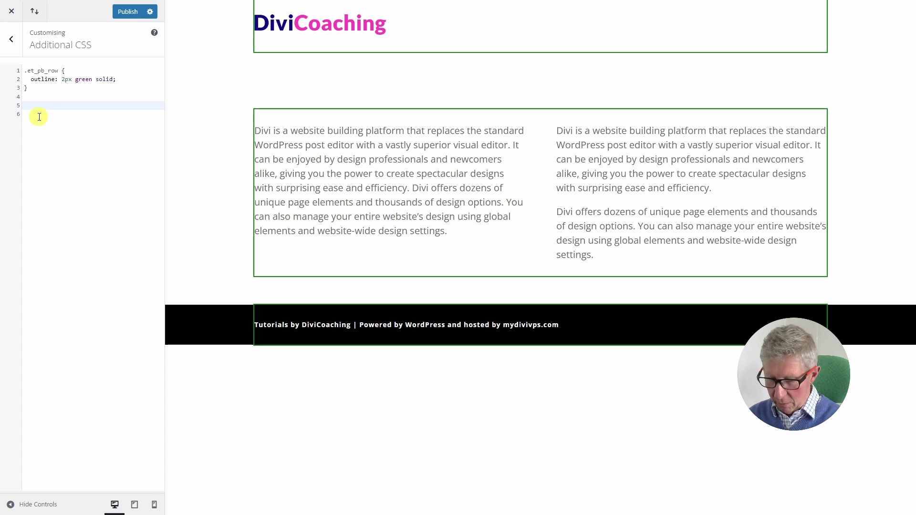
type(".et")
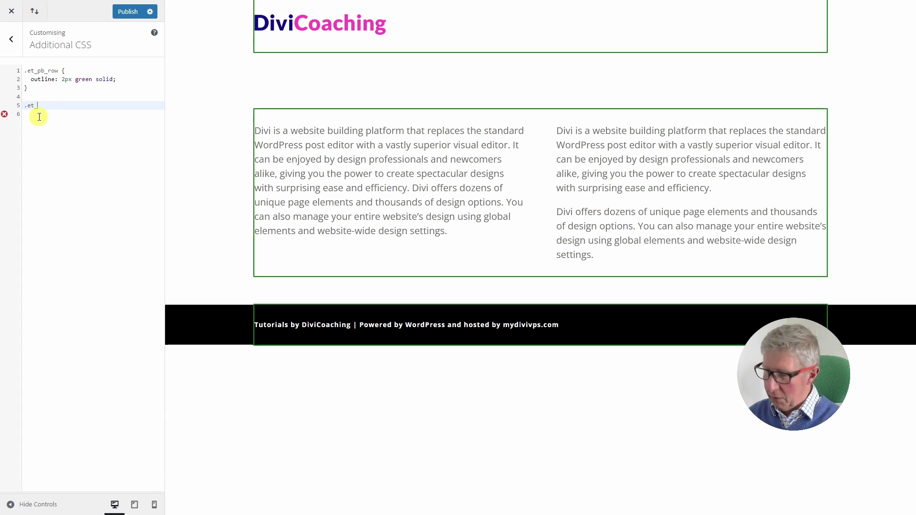
type("_pb_")
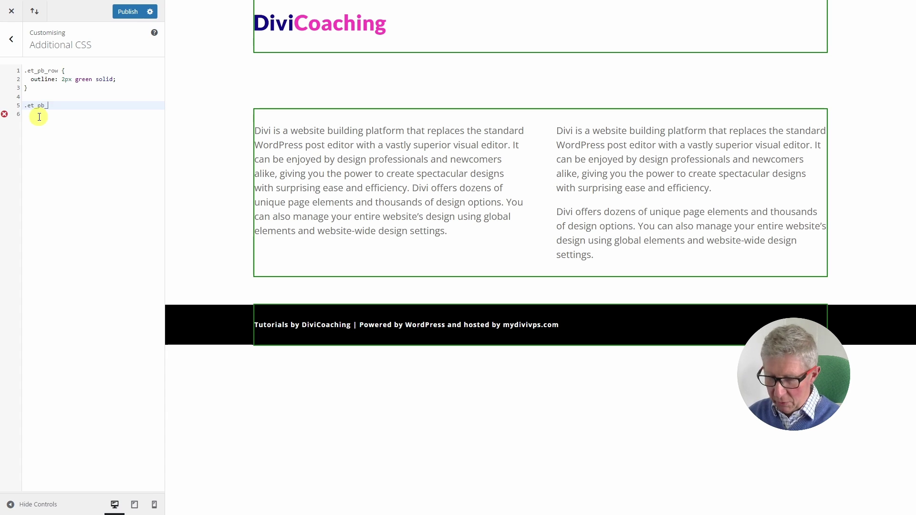
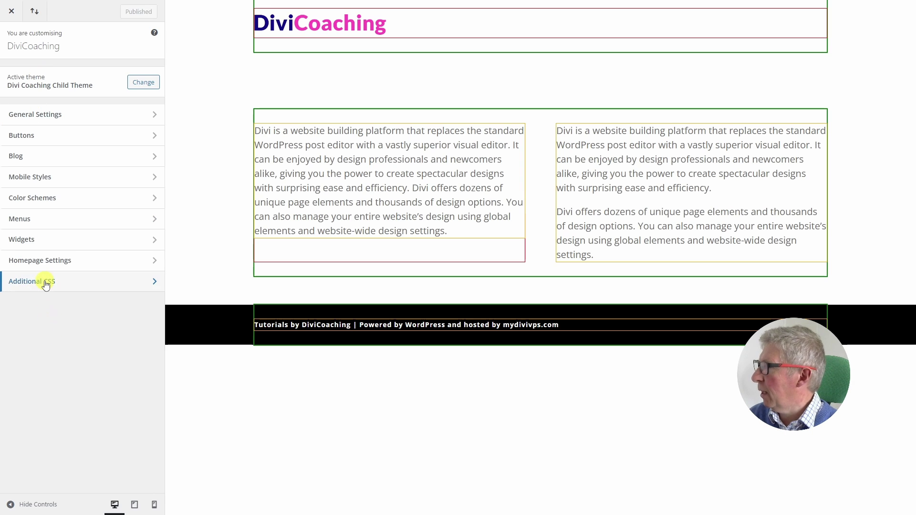
Review the row, column and text outline rules in Additional CSS and close the Customizer.
left_click(45, 285)
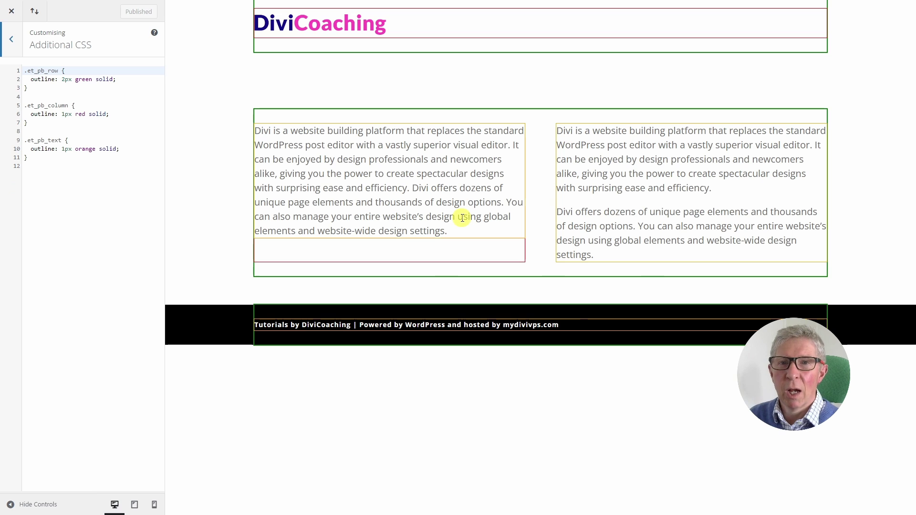
left_click(11, 13)
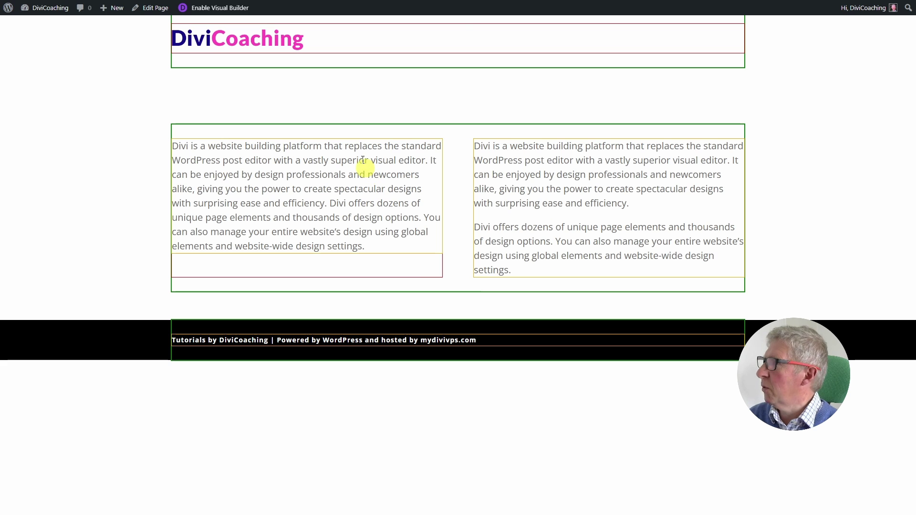
In the Visual Builder, set the top margin of the first column's text module to 20px and save its settings.
left_click(198, 7)
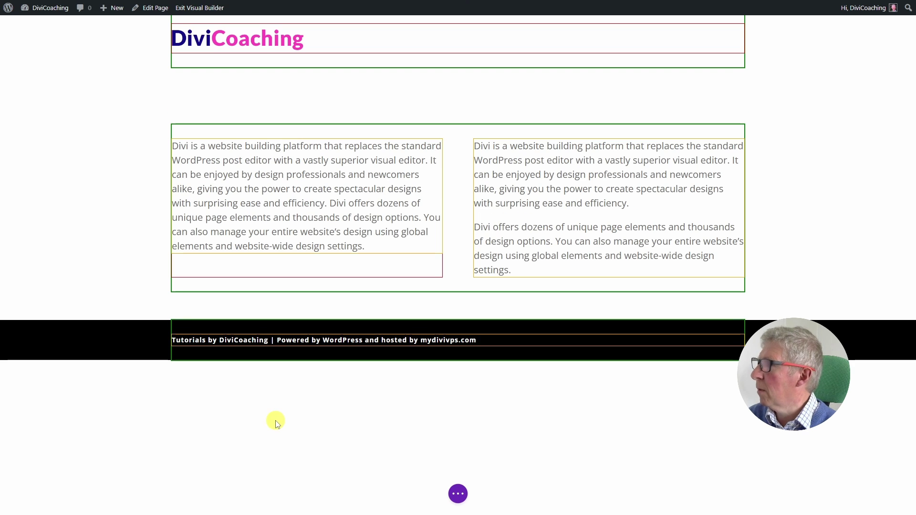
mouse_move(241, 190)
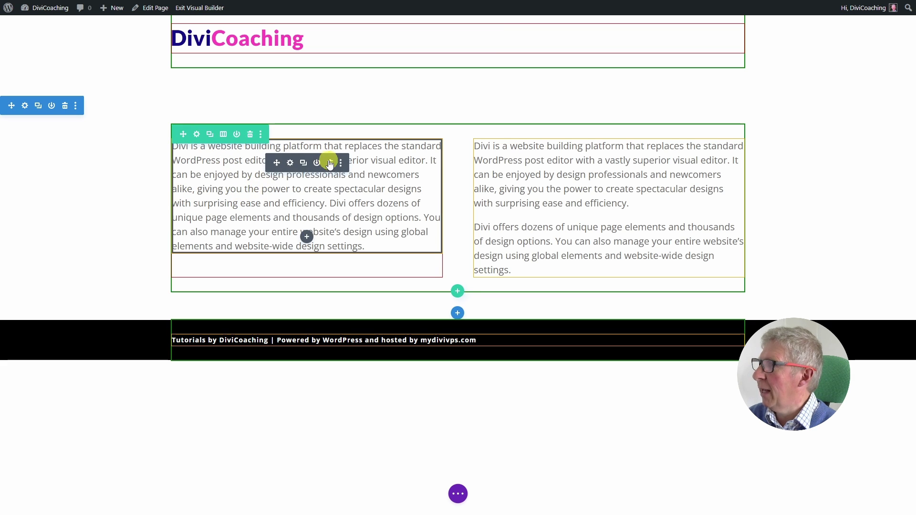
left_click(290, 165)
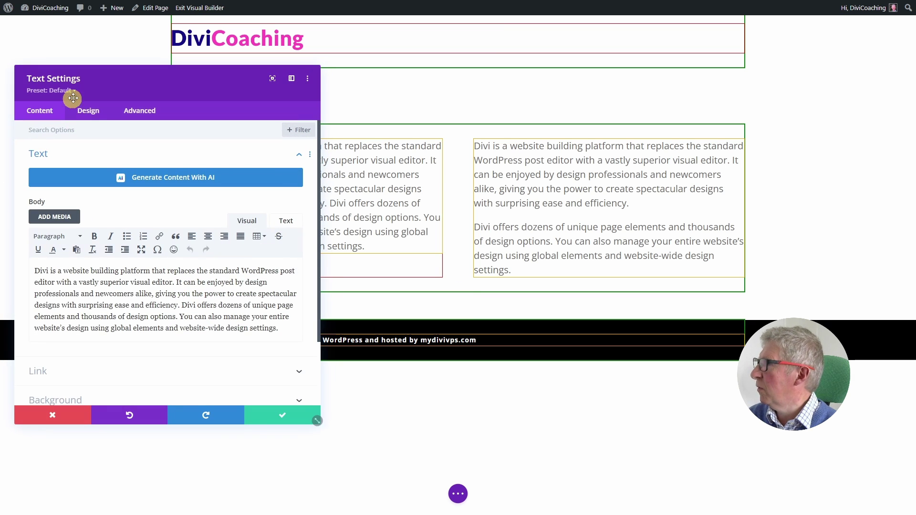
left_click(89, 114)
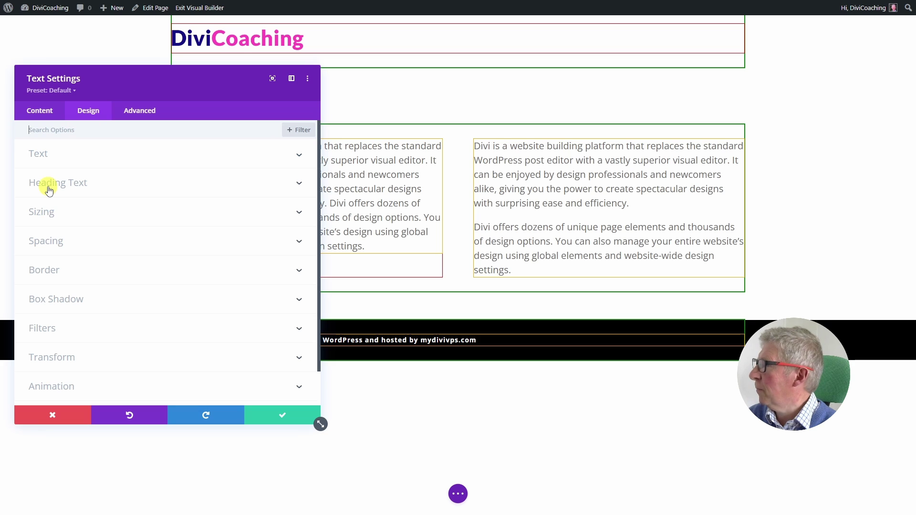
left_click(45, 240)
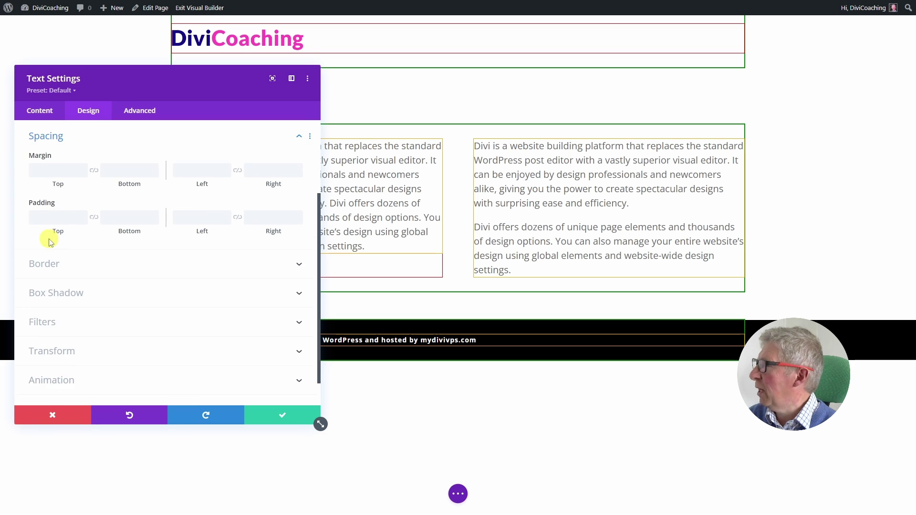
left_click(51, 171)
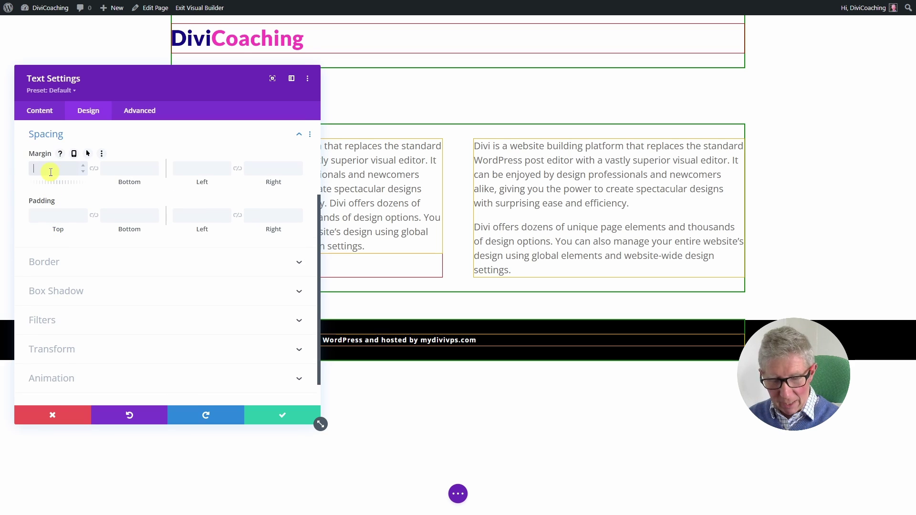
type("20px")
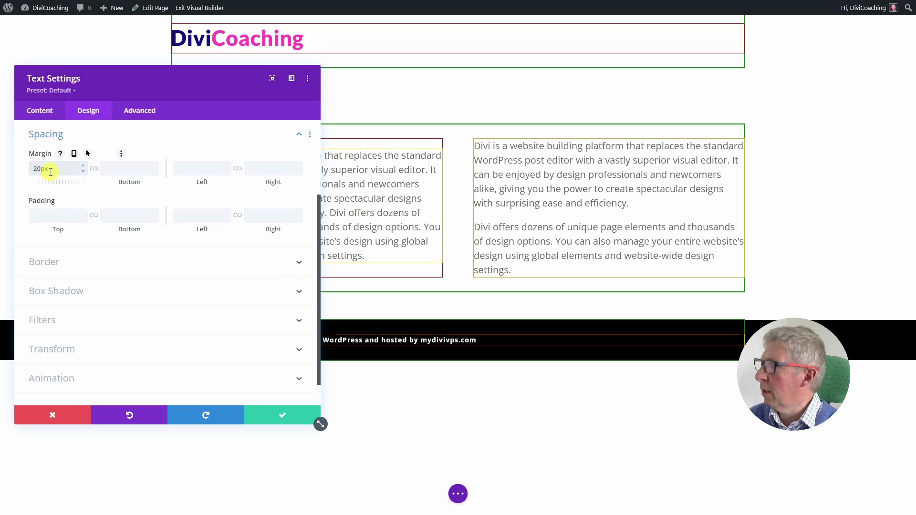
left_click(282, 415)
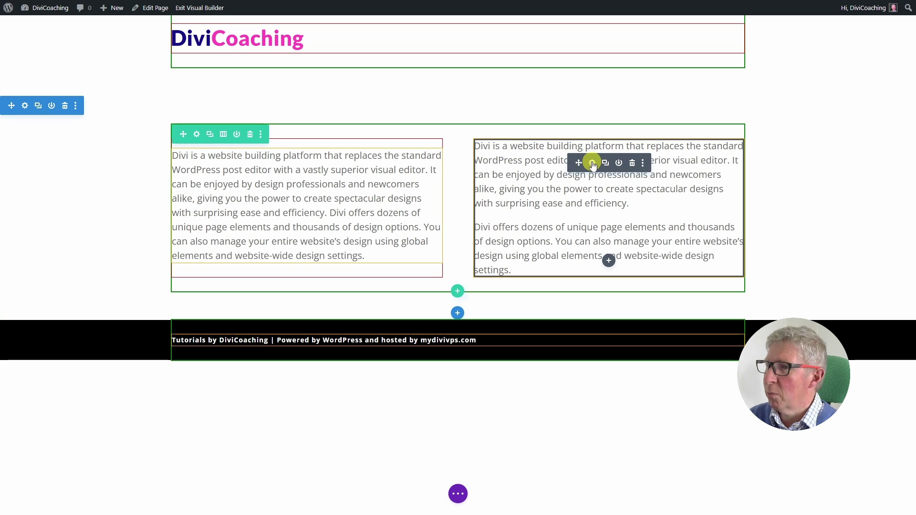
Set the top padding of the second column's text module to 20px, save its settings and open the builder's page controls.
left_click(592, 163)
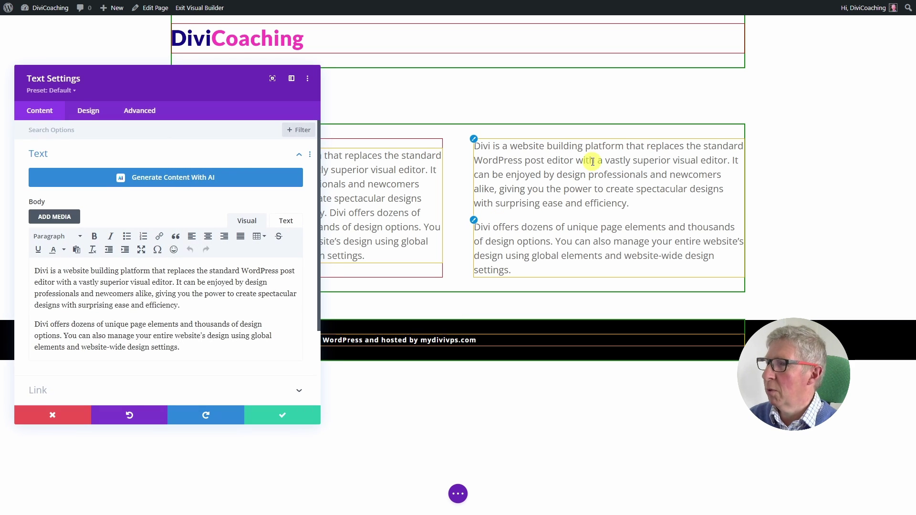
left_click(88, 111)
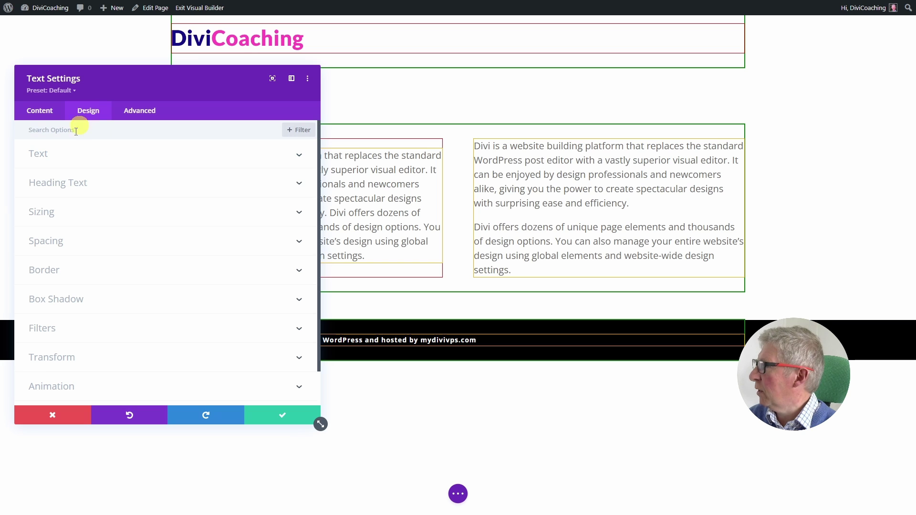
left_click(38, 241)
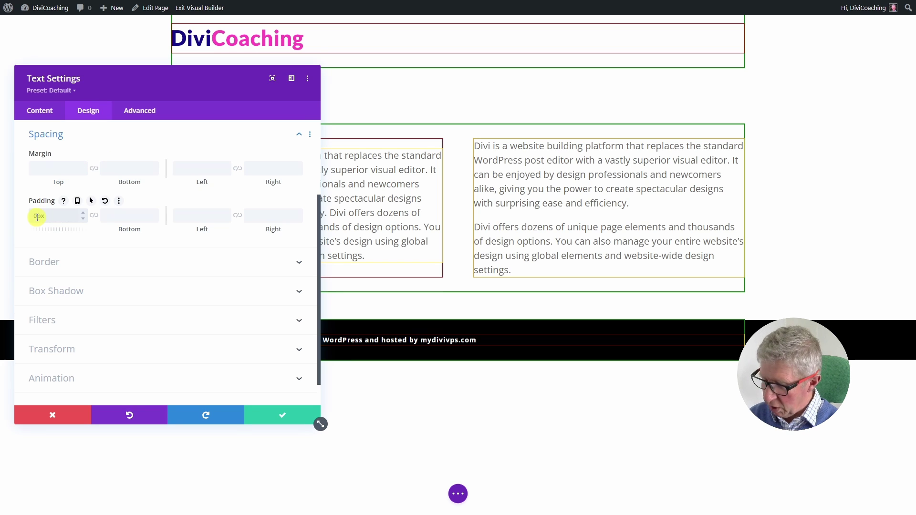
type("20")
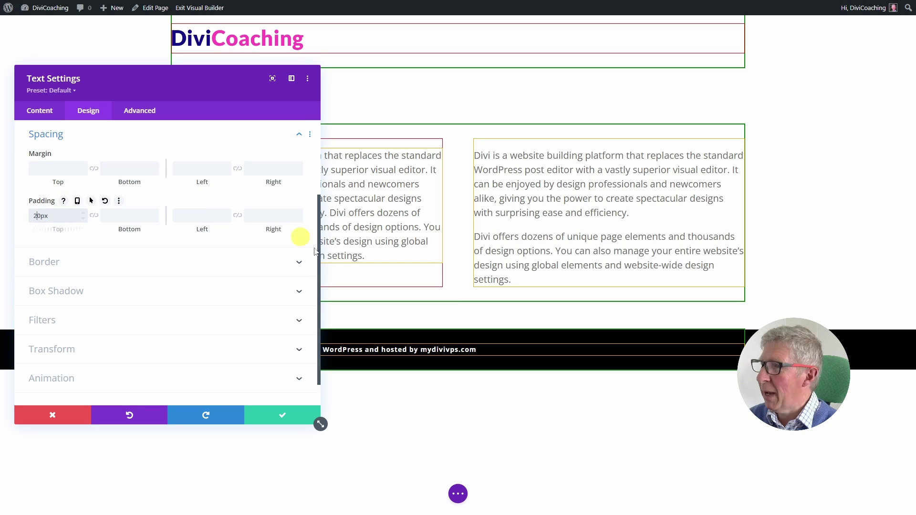
left_click(293, 415)
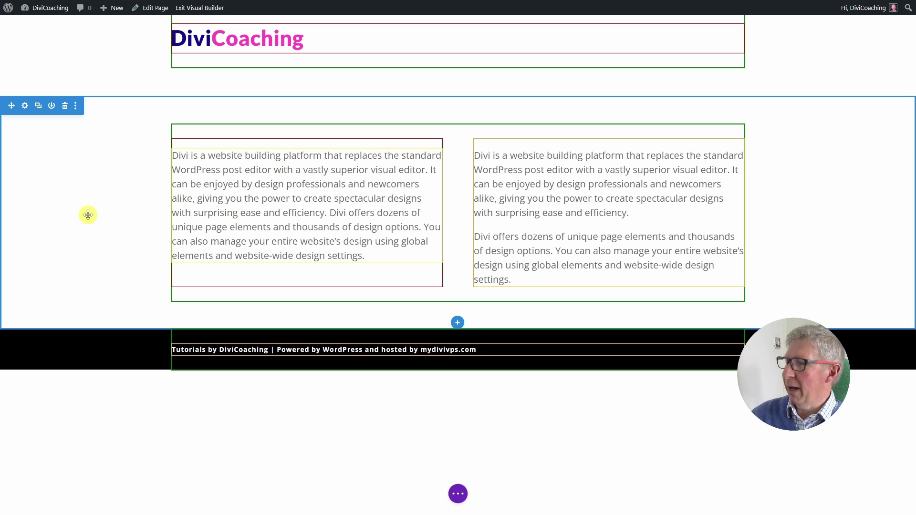
left_click(458, 494)
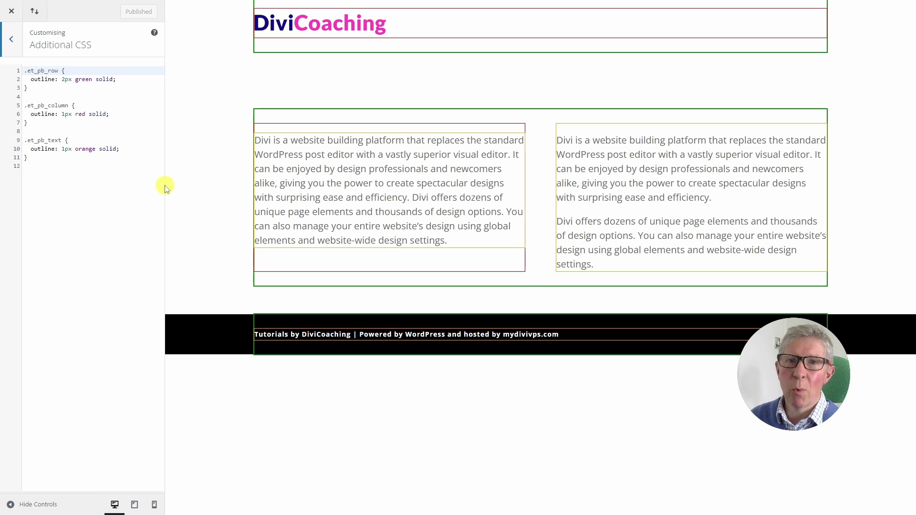
Delete all the outline rules from Additional CSS, publish the change and close the Customizer.
left_click(32, 163)
left_click_drag(32, 163, 10, 62)
key("BackSpace")
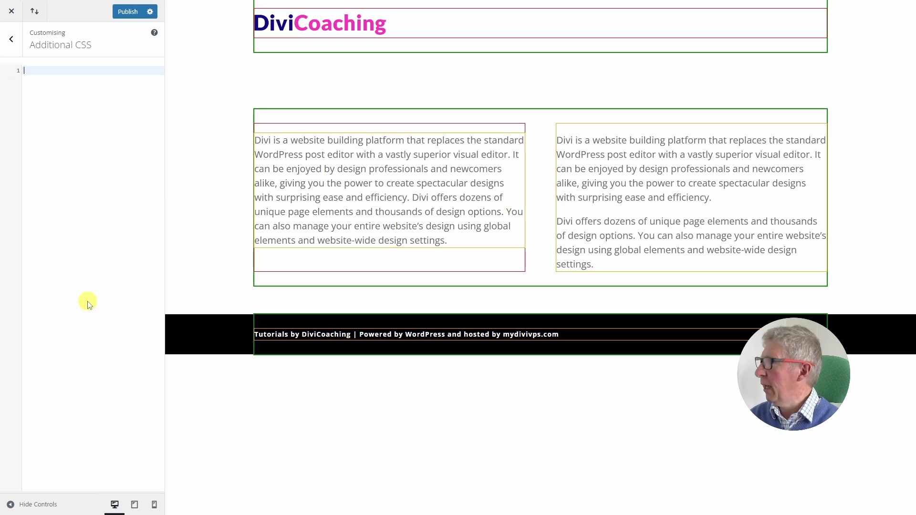
left_click(133, 14)
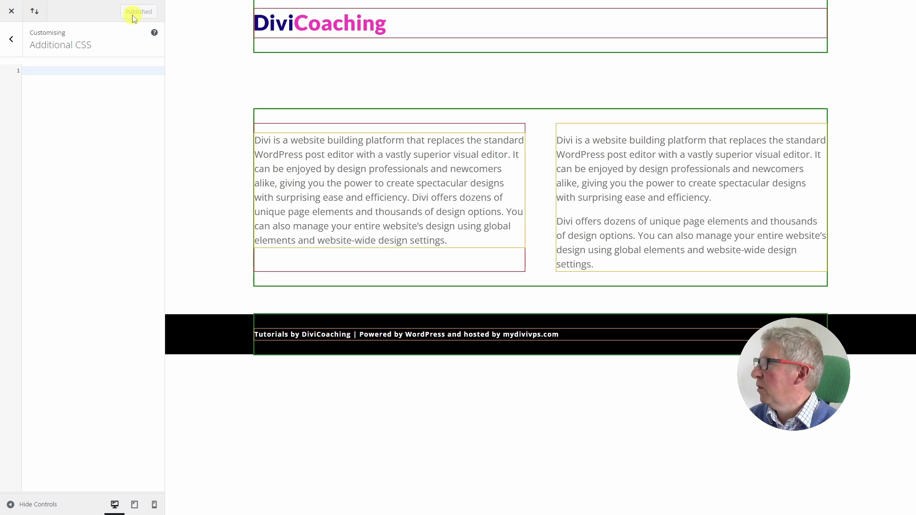
left_click(9, 14)
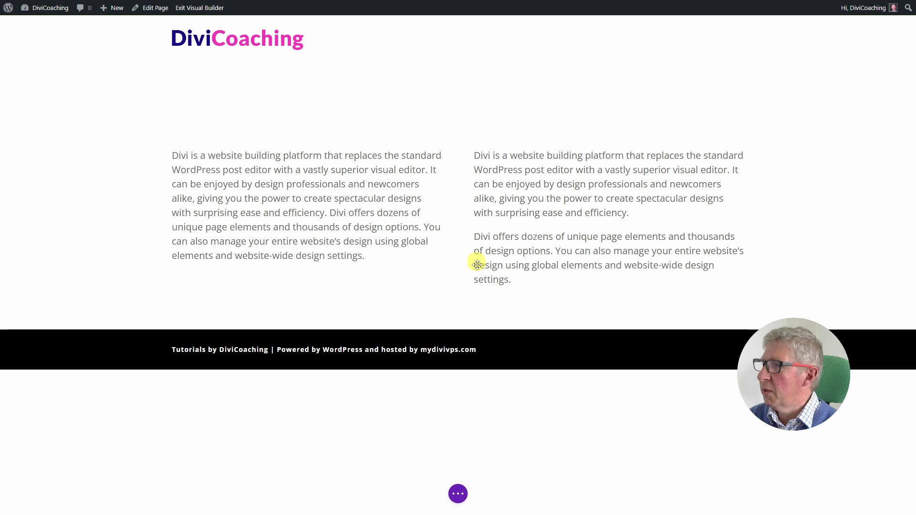
Add "outline: red 2px dotted" to the two-column row's Main Element custom CSS and save the row settings.
mouse_move(409, 212)
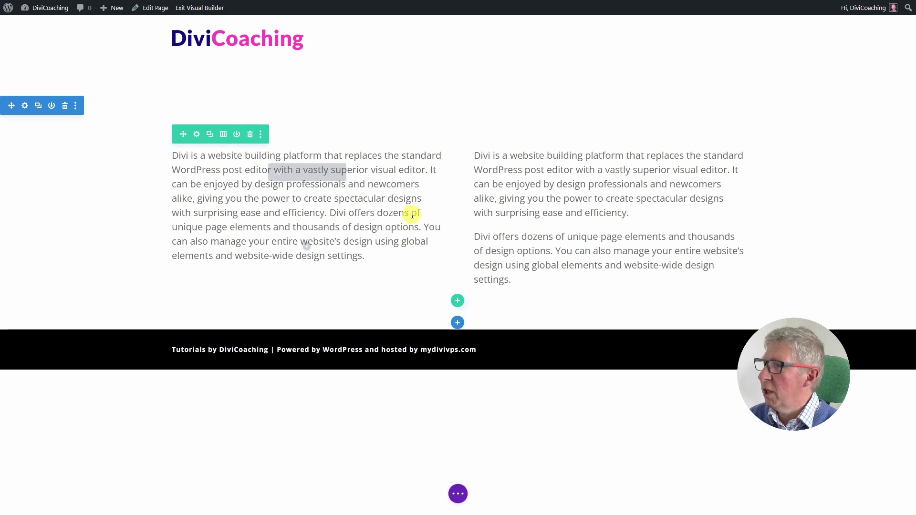
left_click(196, 136)
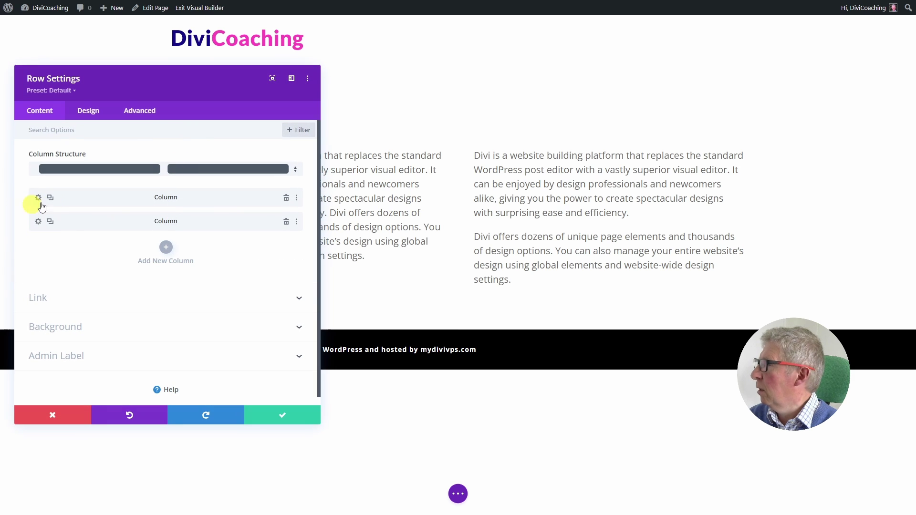
left_click(147, 119)
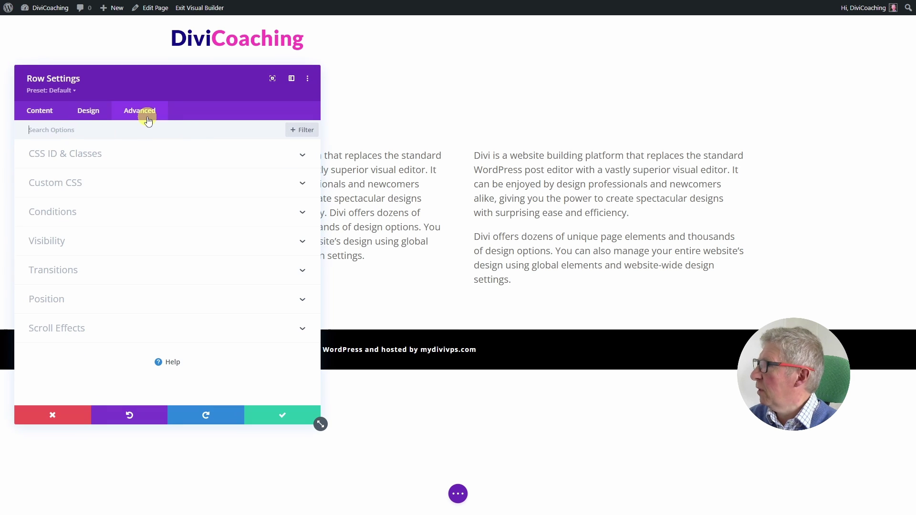
left_click(56, 181)
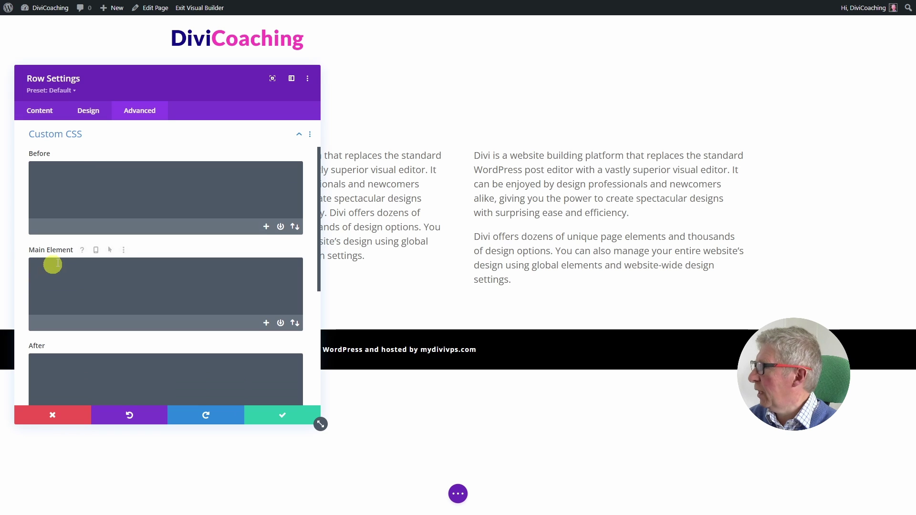
left_click(58, 262)
type("ou")
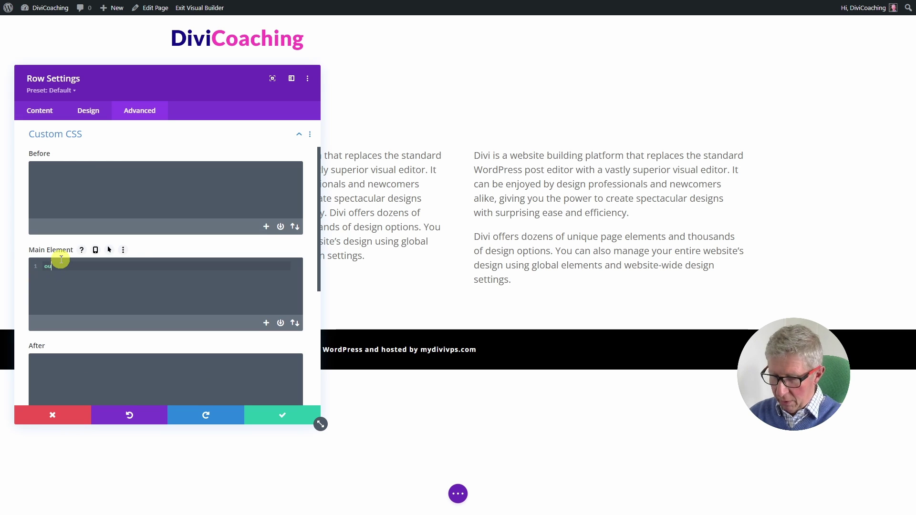
type("tline:")
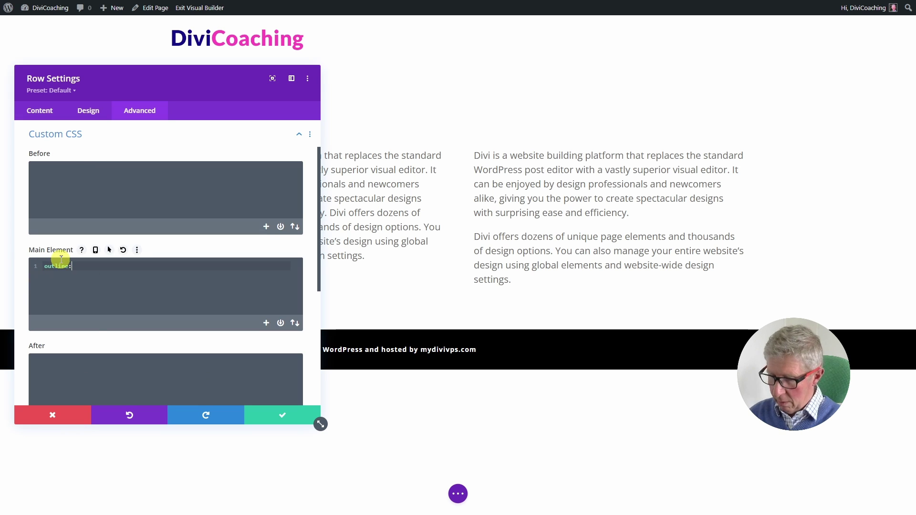
type(" red 2p")
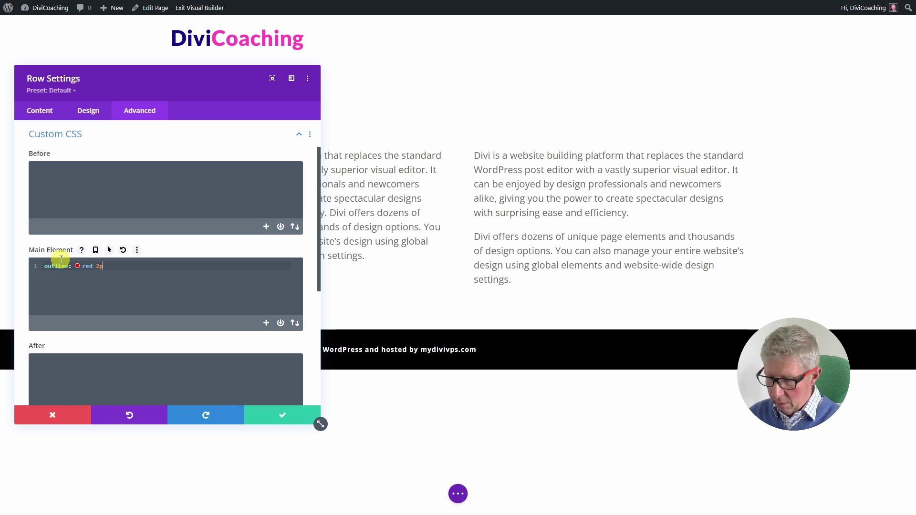
type("x dotted")
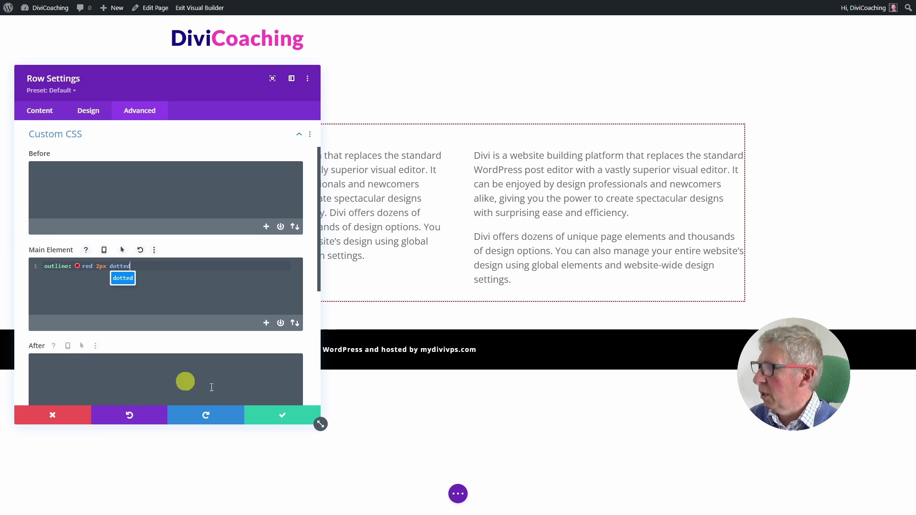
left_click(282, 418)
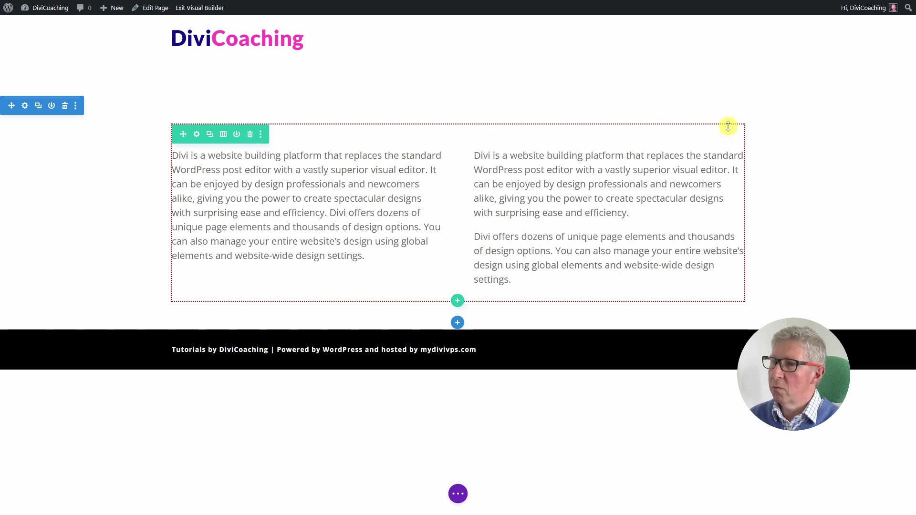